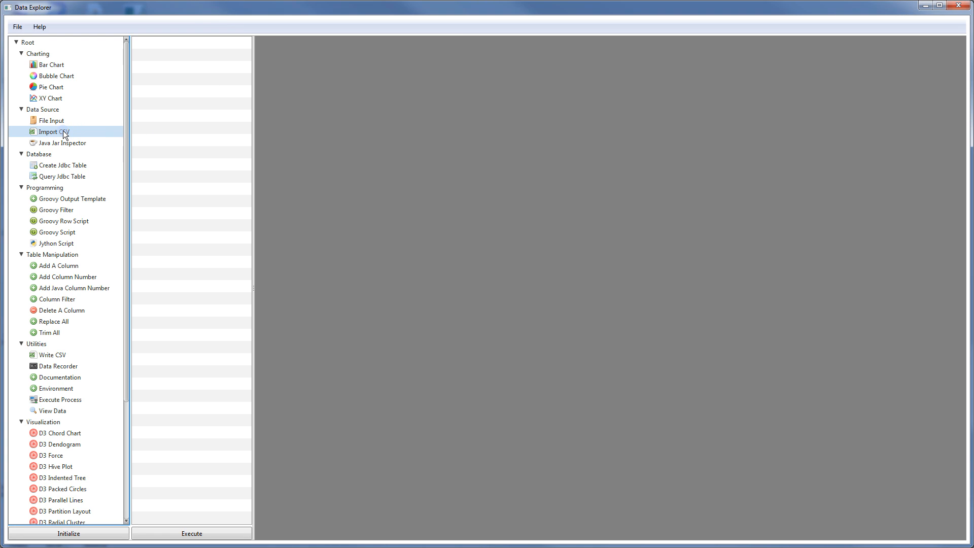
Build a workflow: an Import CSV step reading presidents.csv, then a View Data step
left_click_drag(65, 134, 172, 123)
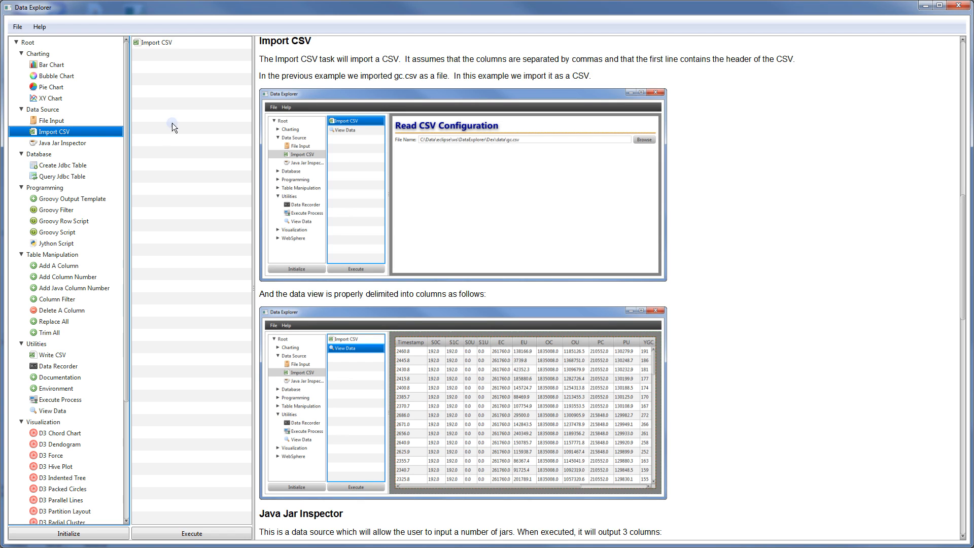
left_click(189, 44)
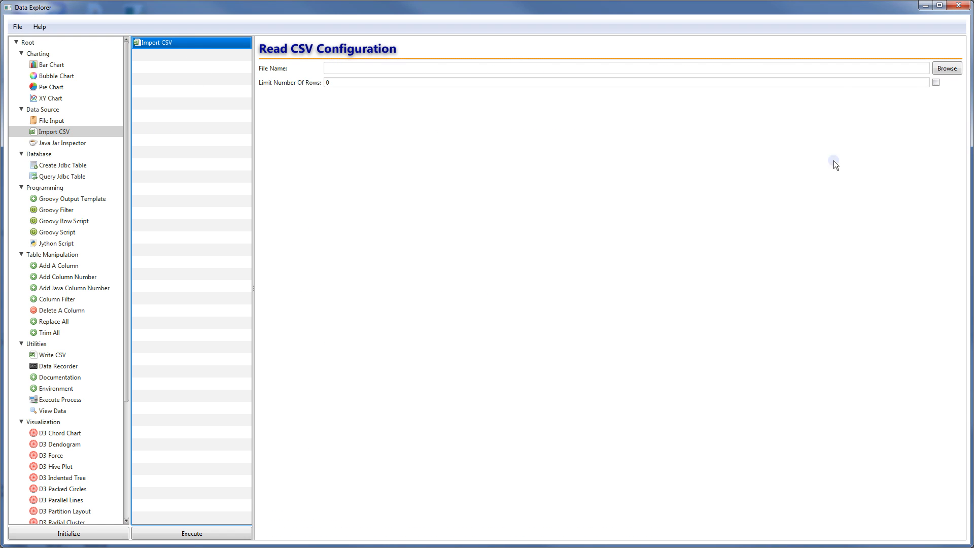
left_click(941, 70)
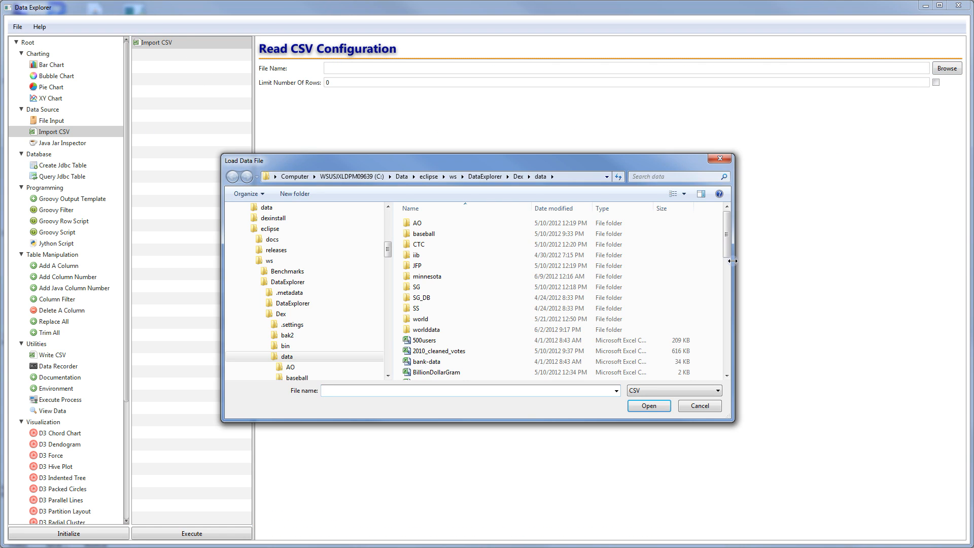
left_click_drag(729, 244, 736, 339)
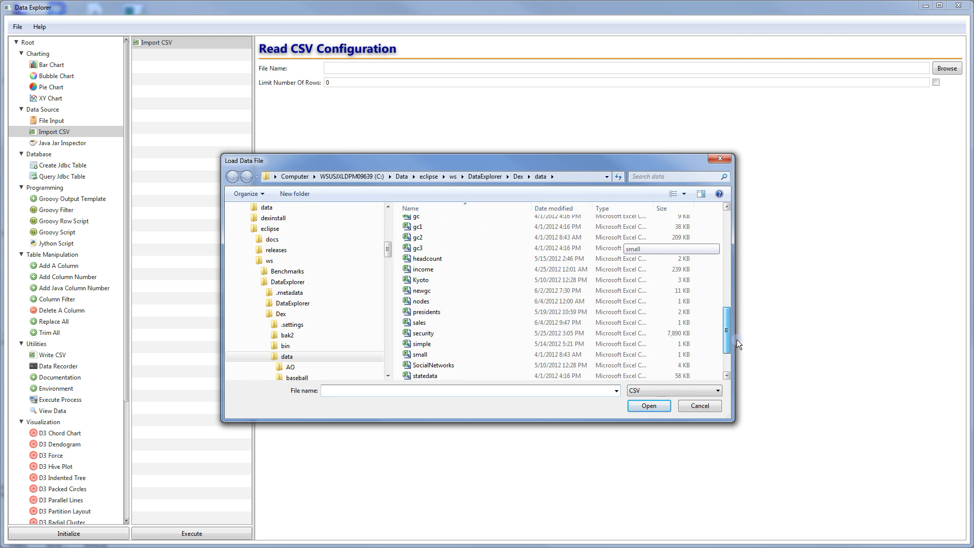
double_click(452, 309)
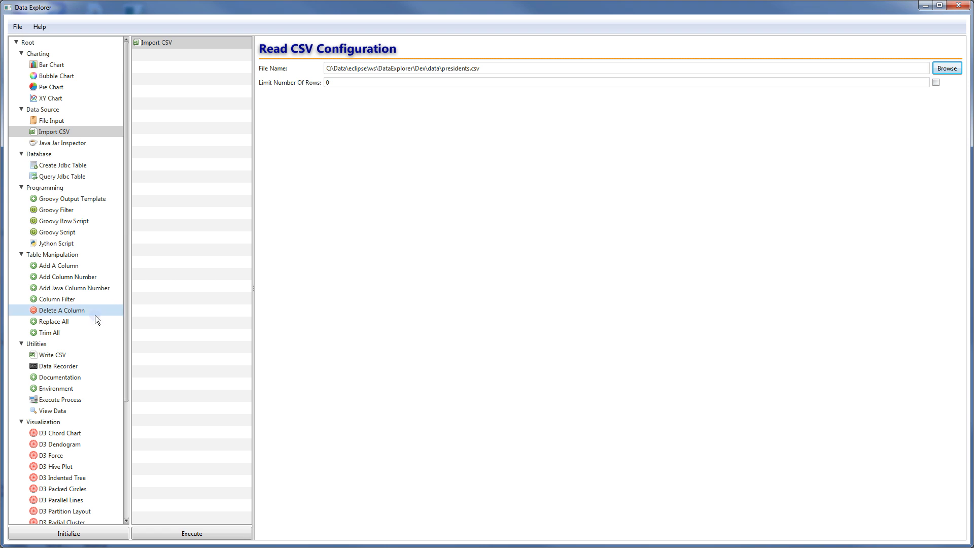
left_click_drag(63, 411, 219, 345)
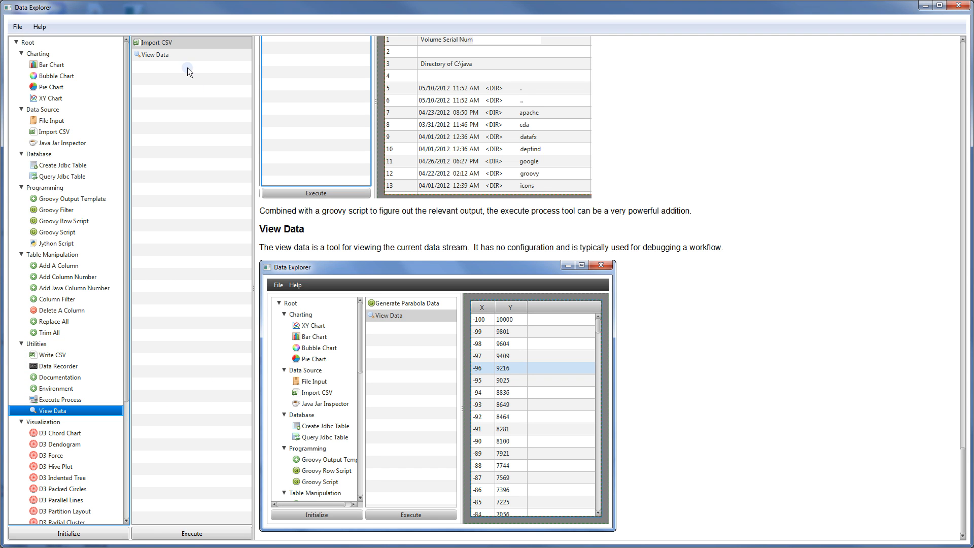
Run the workflow and scroll the presidents table's Presidency, President, Party and Home State columns
left_click(202, 532)
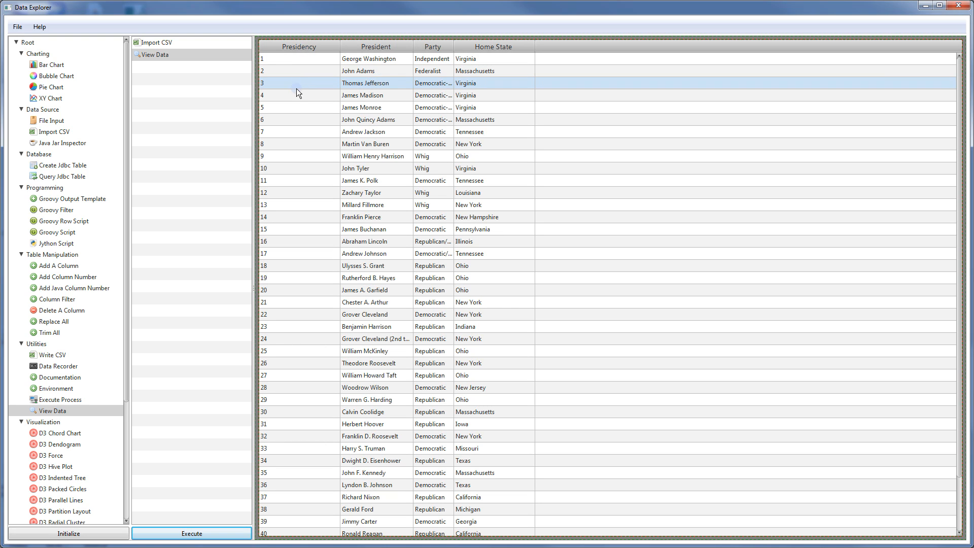
mouse_move(959, 152)
left_mouse_down()
mouse_move(963, 374)
mouse_move(942, 148)
left_mouse_up()
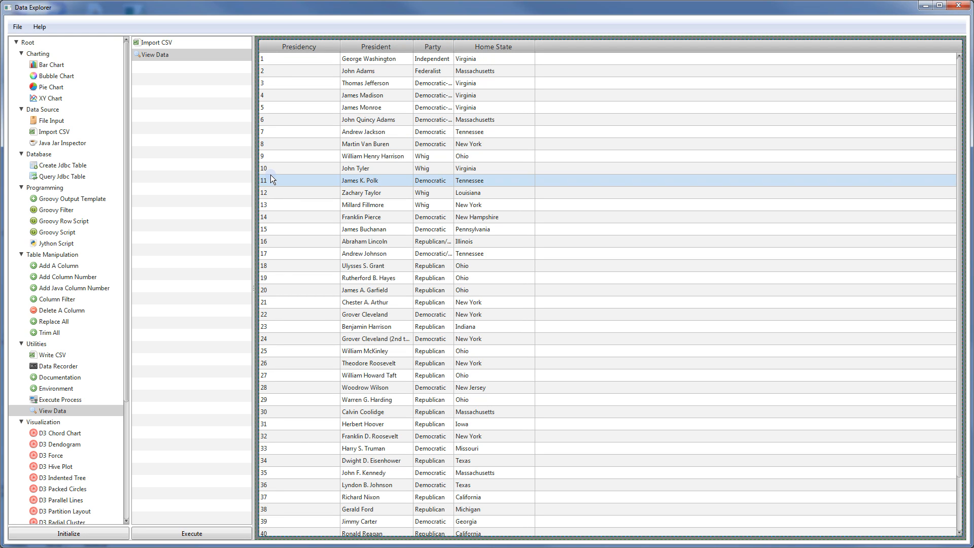
left_click_drag(126, 171, 119, 296)
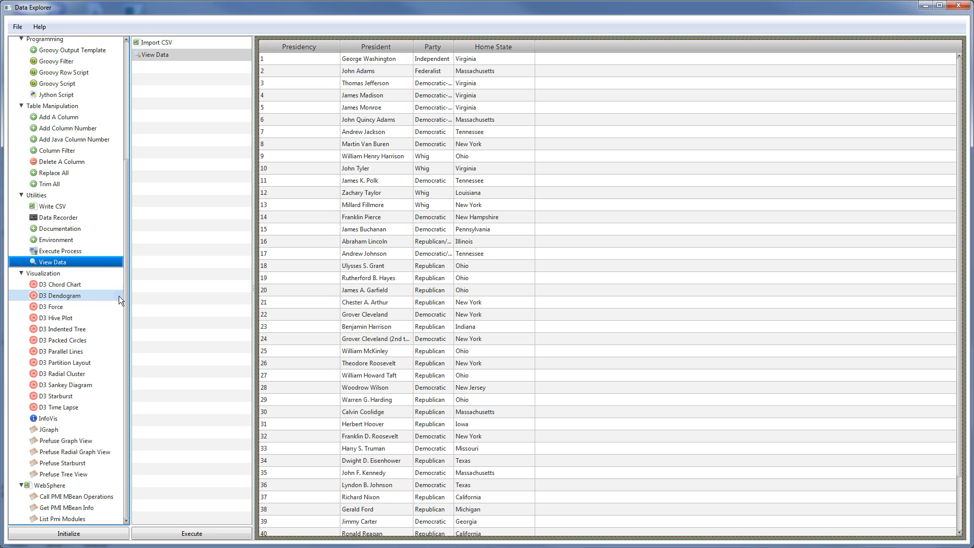
Add a D3 Dendogram step and title it 'Presidential Dendogram'
left_click(61, 297)
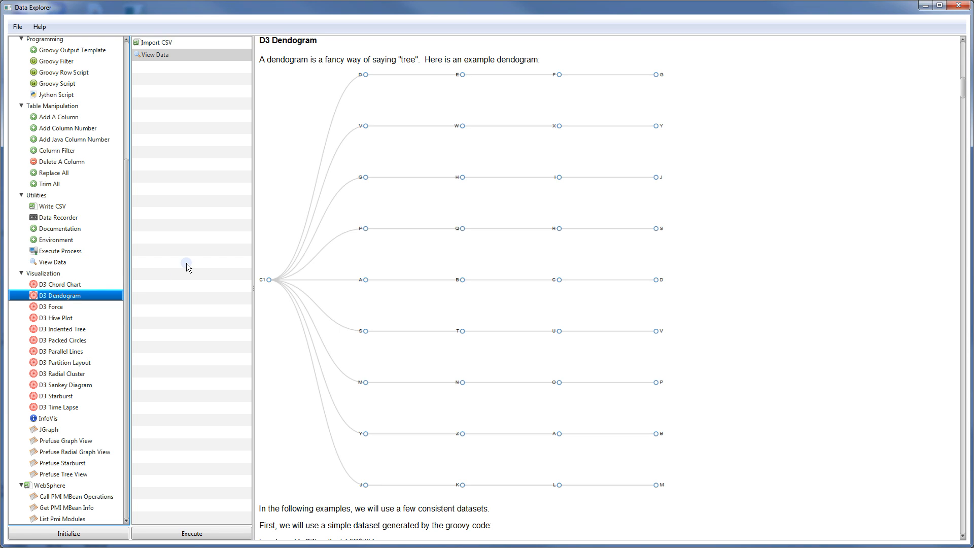
left_click_drag(61, 296, 187, 265)
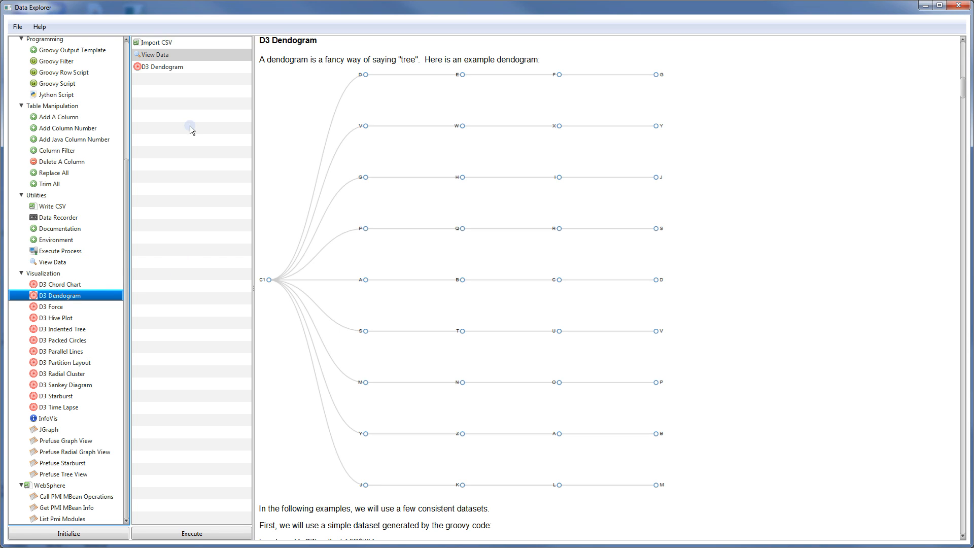
left_click(191, 65)
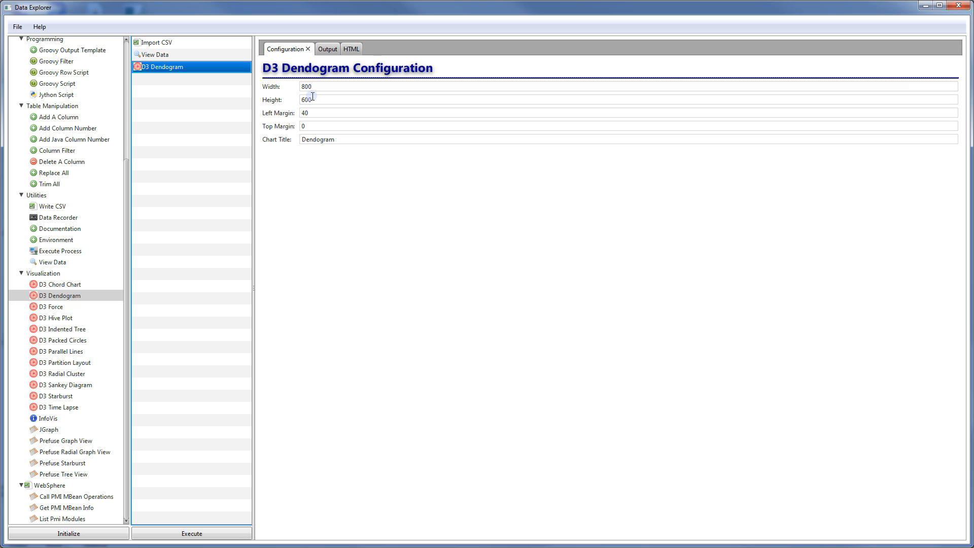
left_click_drag(336, 139, 285, 137)
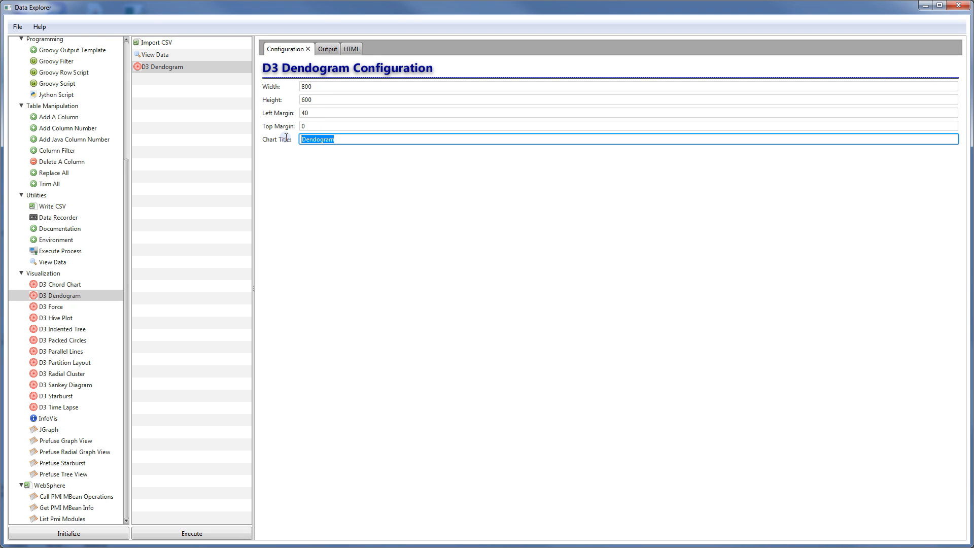
type("Presen")
key("BackSpace")
key("BackSpace")
type("idential Dendogram")
Render the dendogram chart and inspect its generated HTML source
left_click(351, 50)
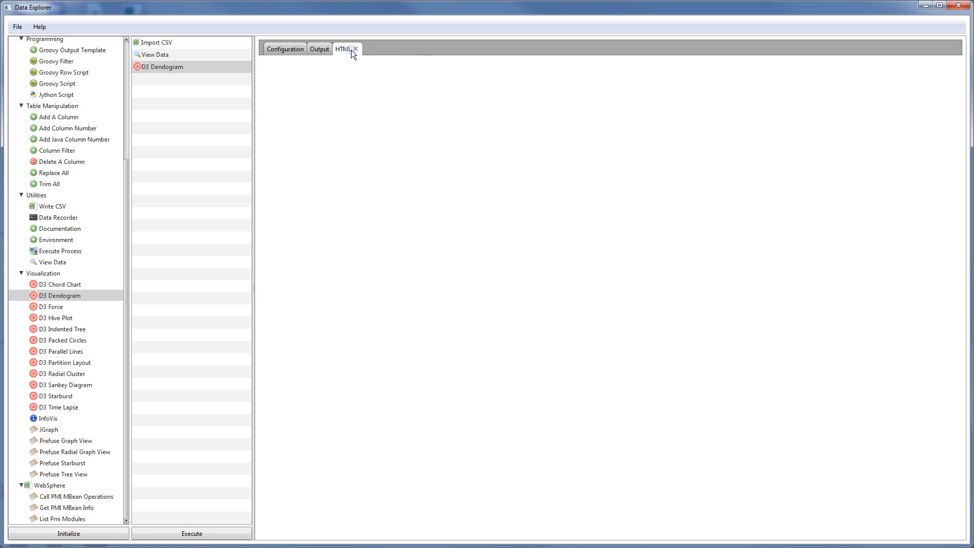
left_click(199, 532)
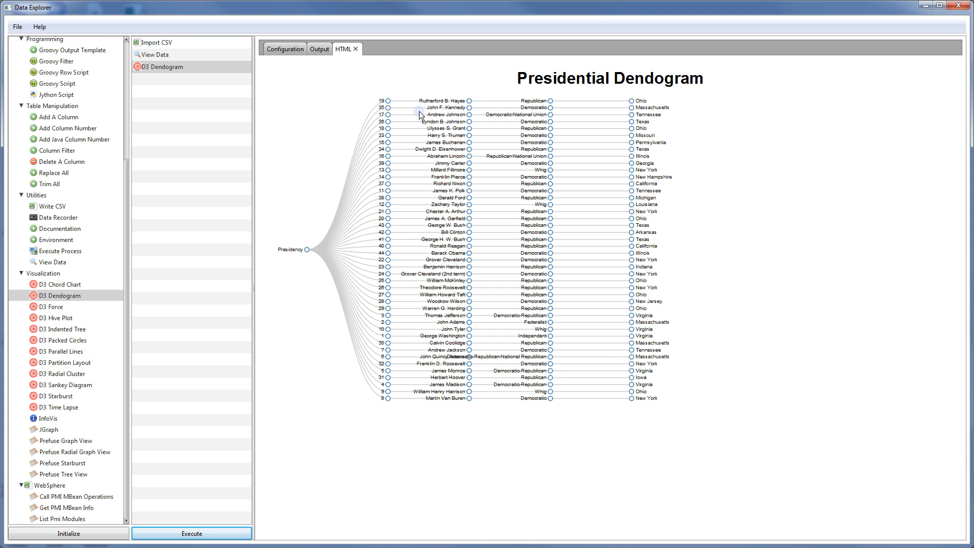
left_click(321, 49)
left_click_drag(309, 98, 372, 511)
left_click(401, 321)
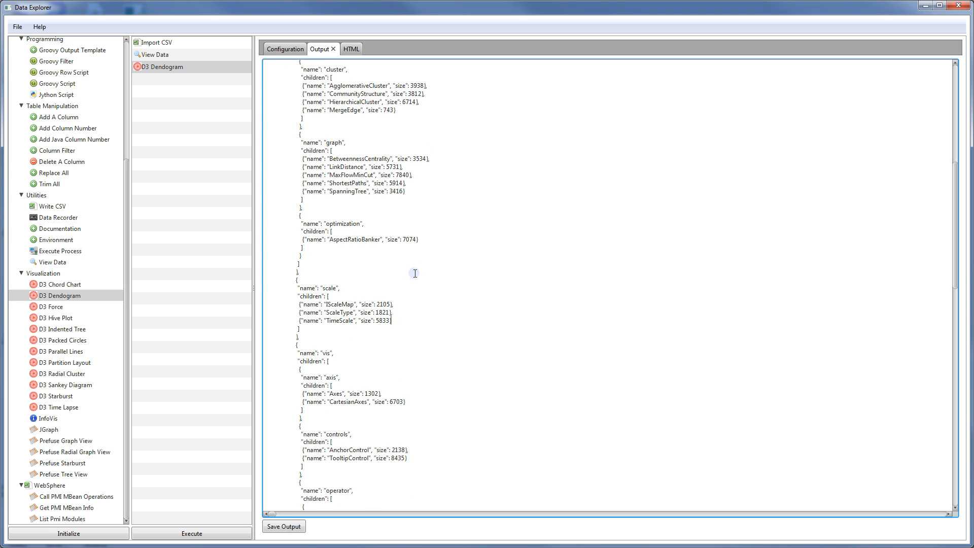
Save the generated dendogram HTML as PrezDend.html in the output folder
scroll(415, 274, "up", 12)
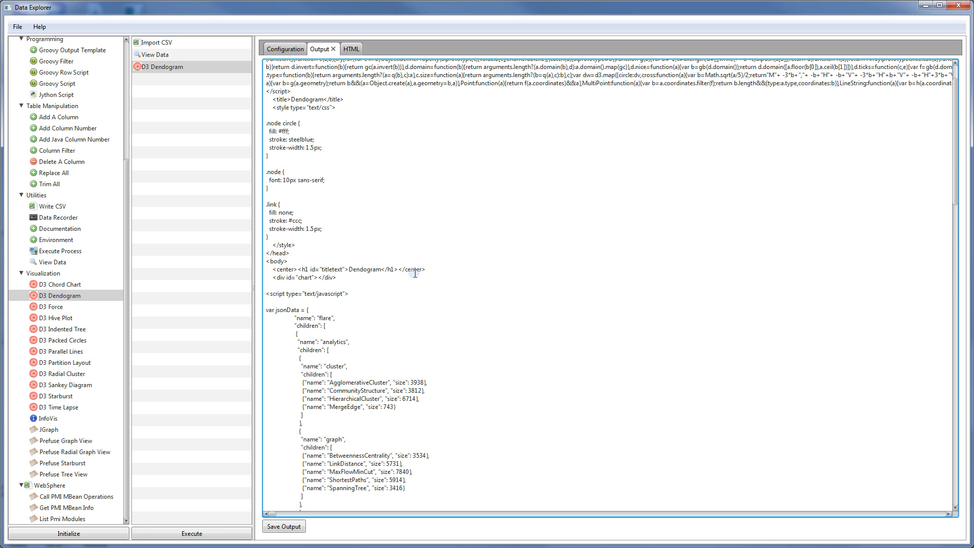
left_click(288, 528)
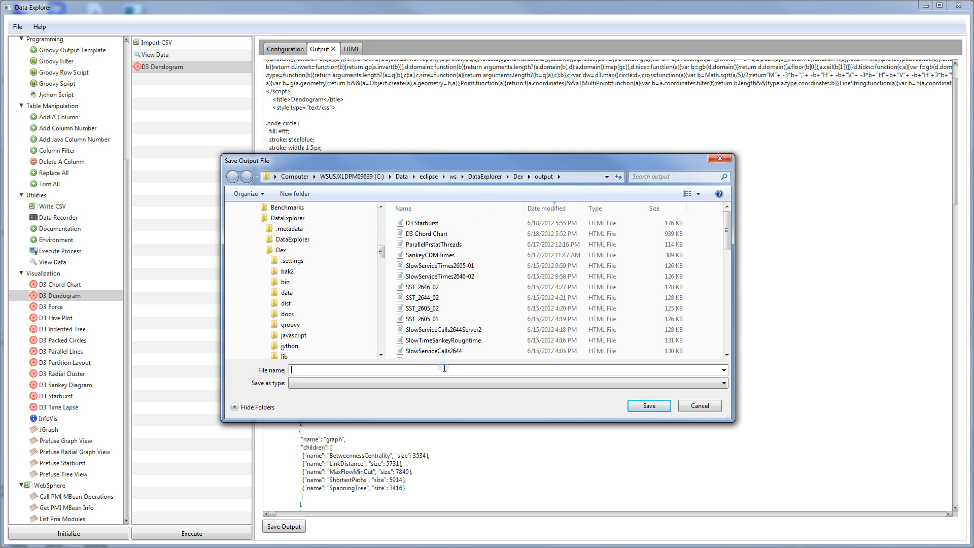
type("PrezDend.html")
key("Return")
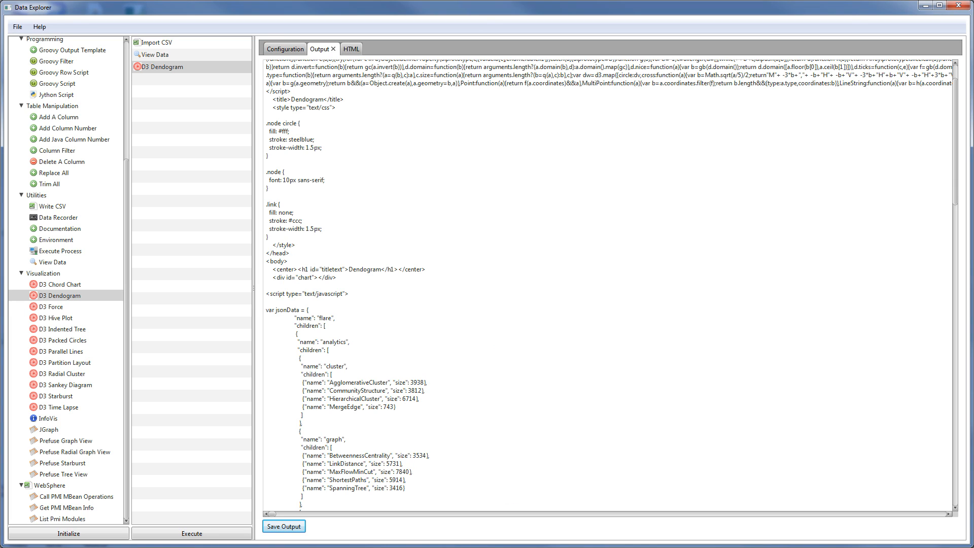
key("alt+Tab")
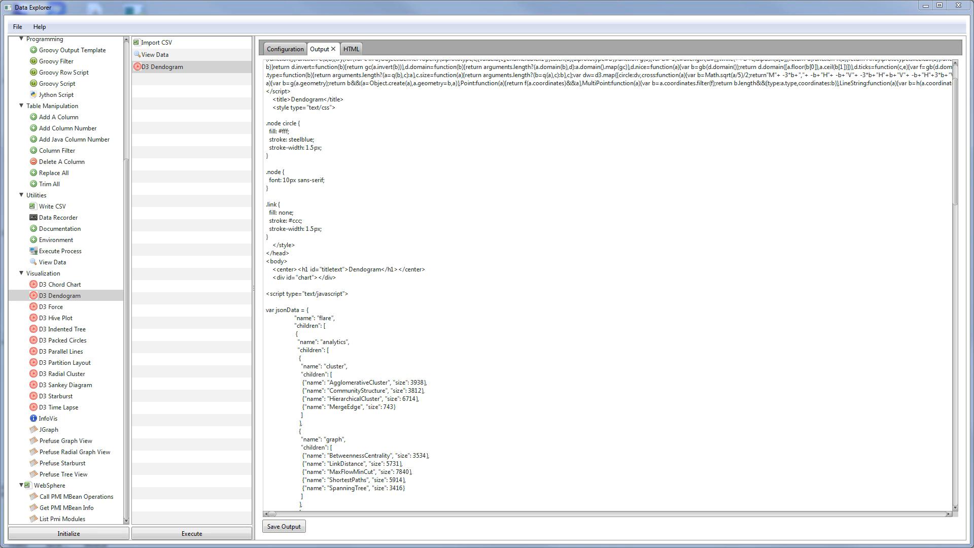
Open PrezDend.html in Firefox from the output folder sorted by Last Modified
left_click_drag(526, 1, 601, 101)
left_click_drag(886, 207, 878, 361)
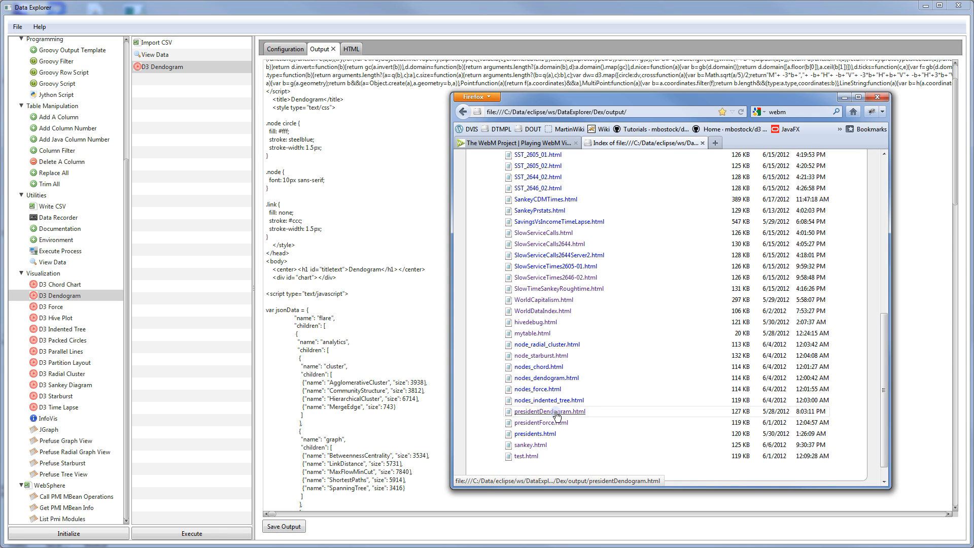
left_click_drag(879, 323, 881, 167)
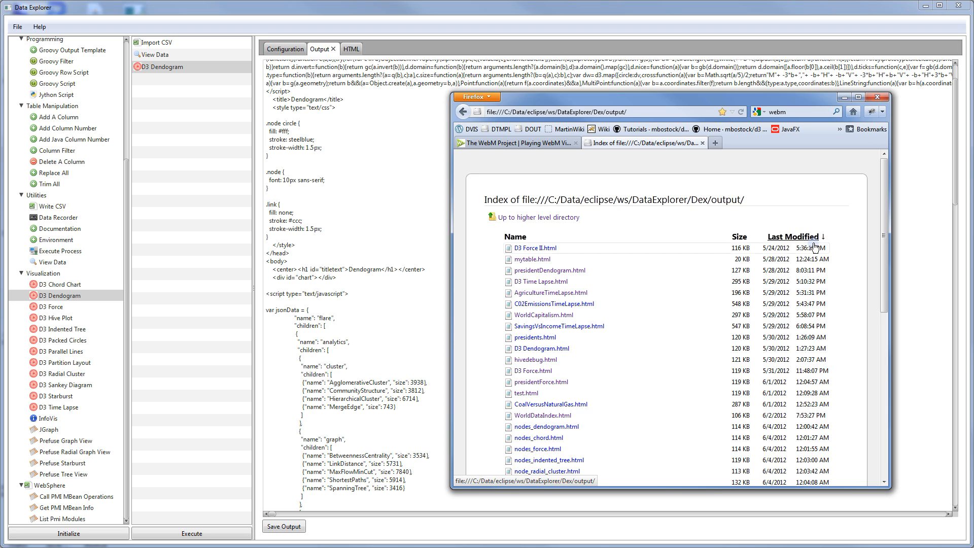
left_click(795, 237)
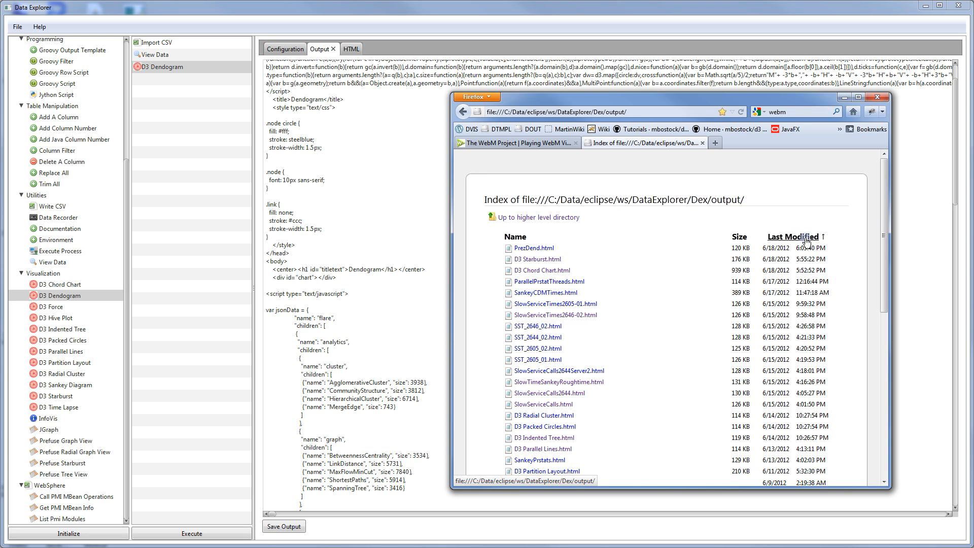
left_click(530, 248)
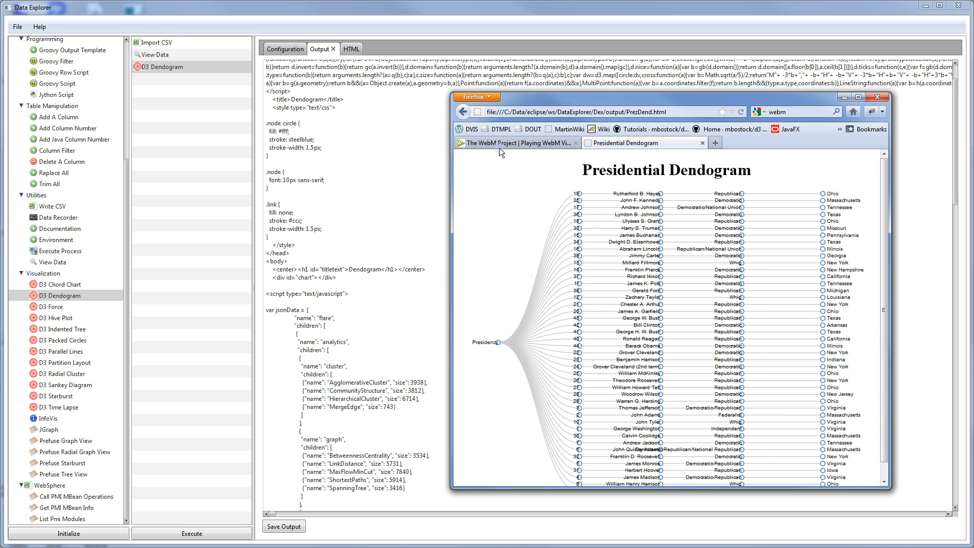
Enlarge the Firefox window to view the dendogram chart, then minimize Firefox
left_click_drag(519, 99, 403, 74)
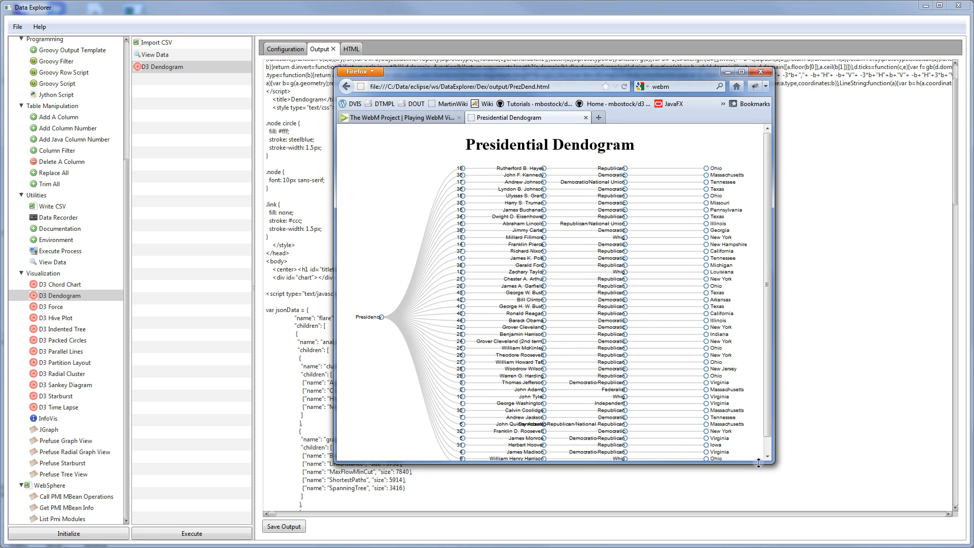
left_click_drag(758, 463, 811, 493)
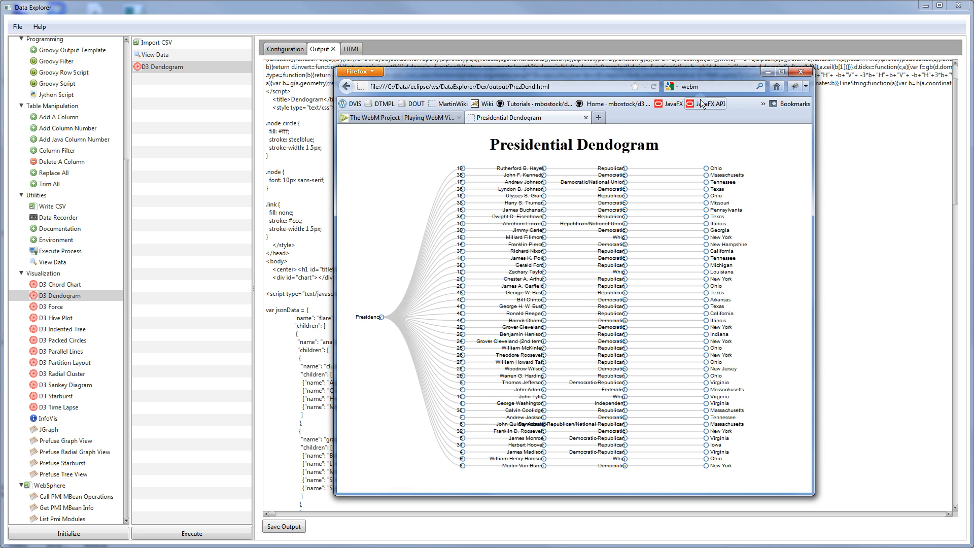
left_click(767, 74)
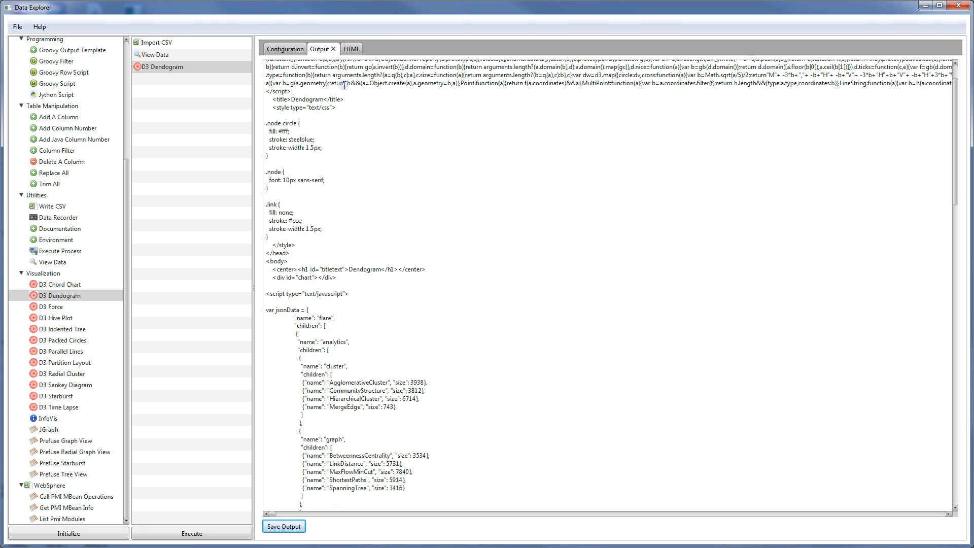
Set the dendogram Height to 1600, re-render, and scroll through the taller tree
left_click(349, 48)
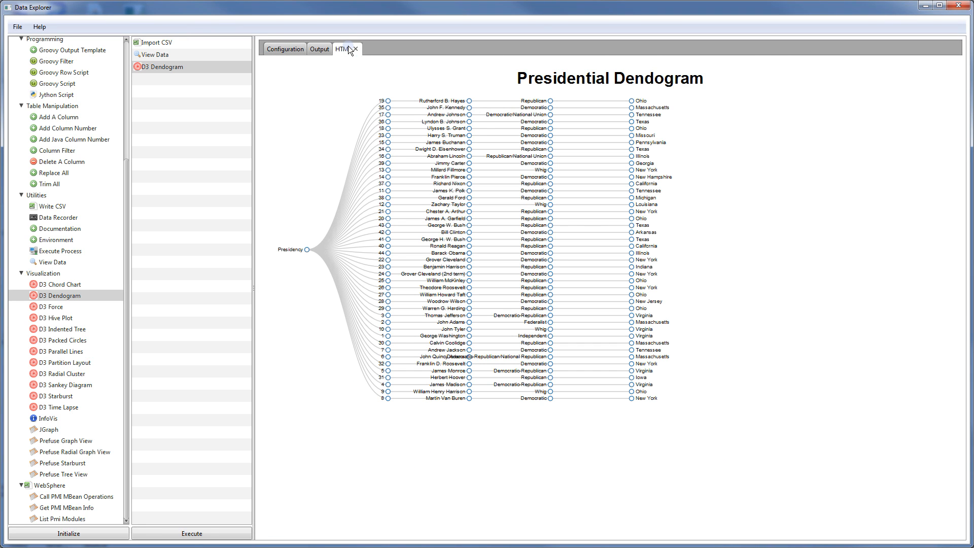
left_click(285, 49)
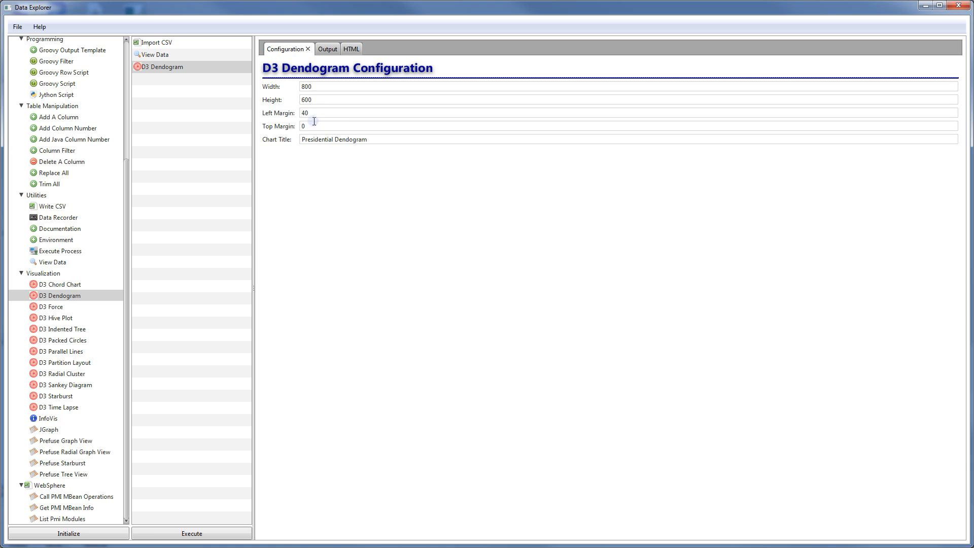
mouse_move(305, 86)
left_mouse_down()
mouse_move(288, 86)
mouse_move(298, 99)
left_mouse_up()
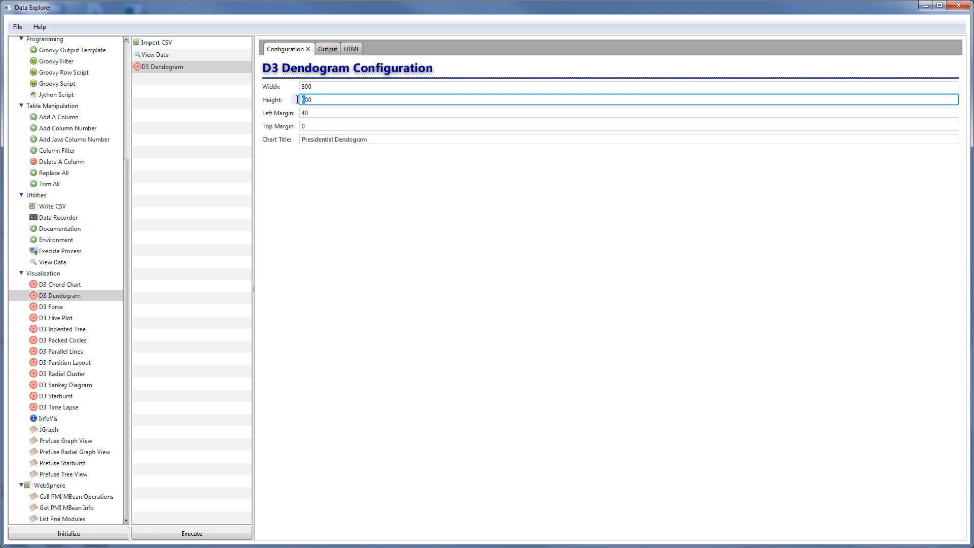
type("16")
left_click(351, 49)
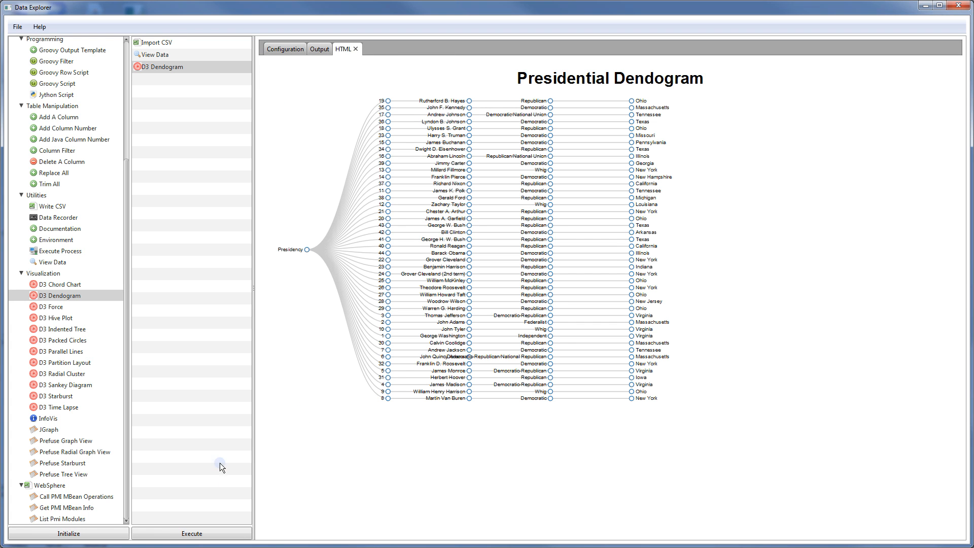
left_click(208, 535)
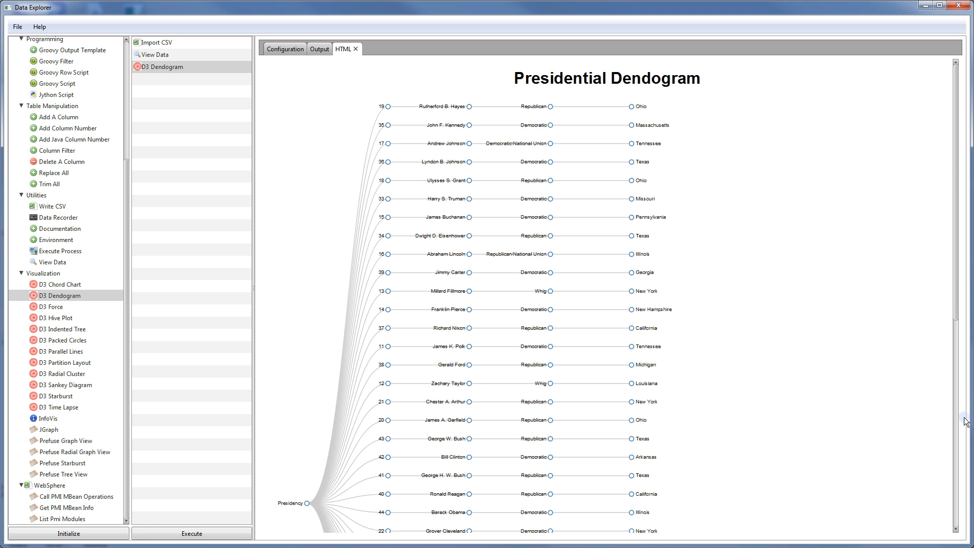
left_click(956, 438)
left_click_drag(956, 437, 945, 178)
left_click(167, 69)
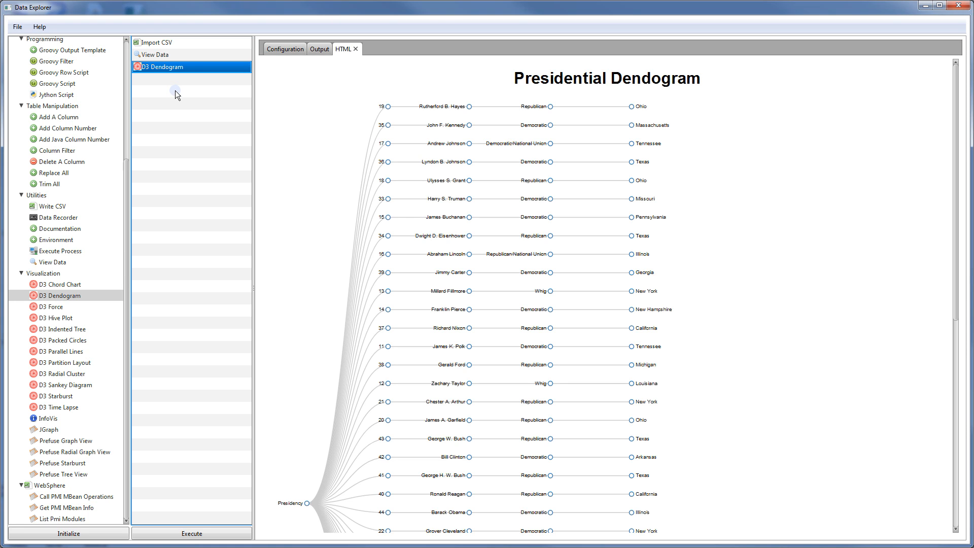
Disable and remove the existing Presidential Dendogram step from the pipeline
left_click(173, 56)
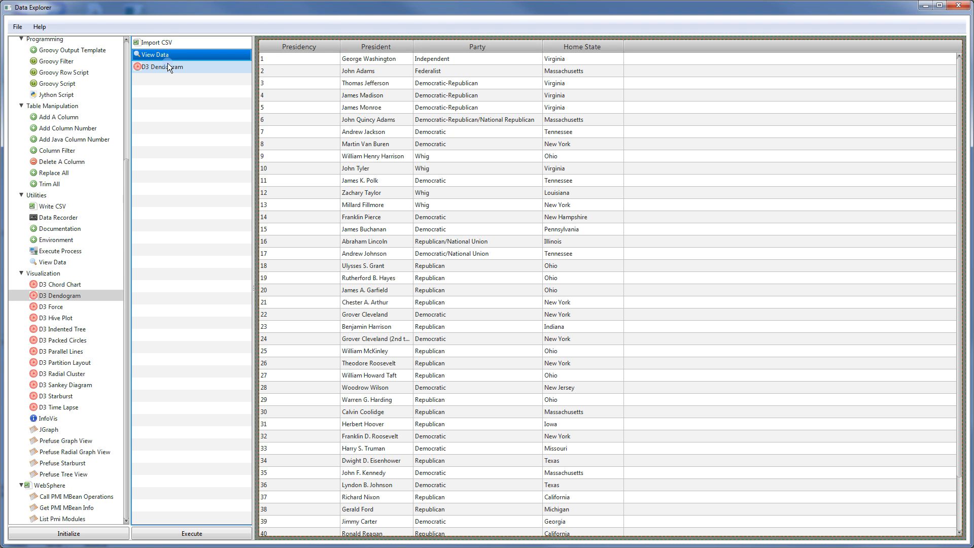
left_click(168, 67)
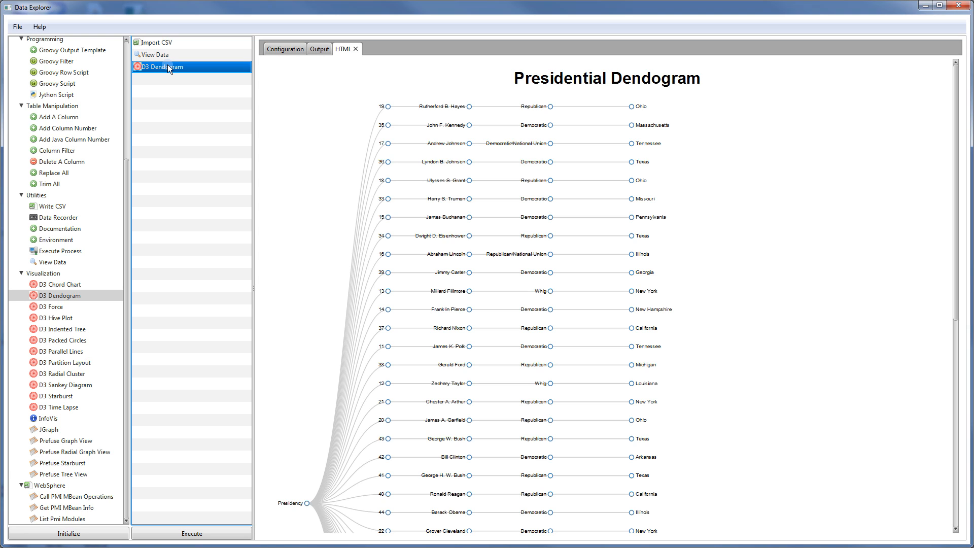
right_click(171, 67)
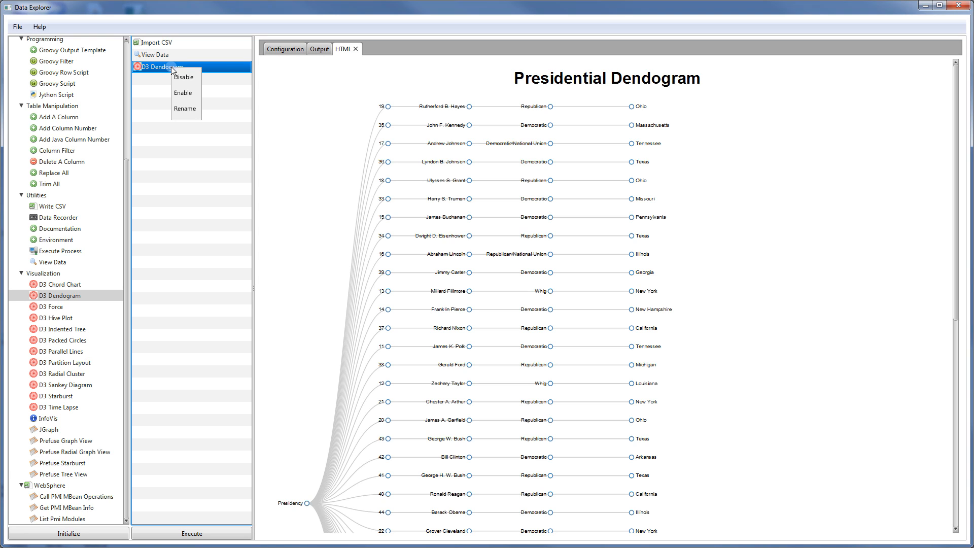
left_click(180, 77)
left_click(183, 54)
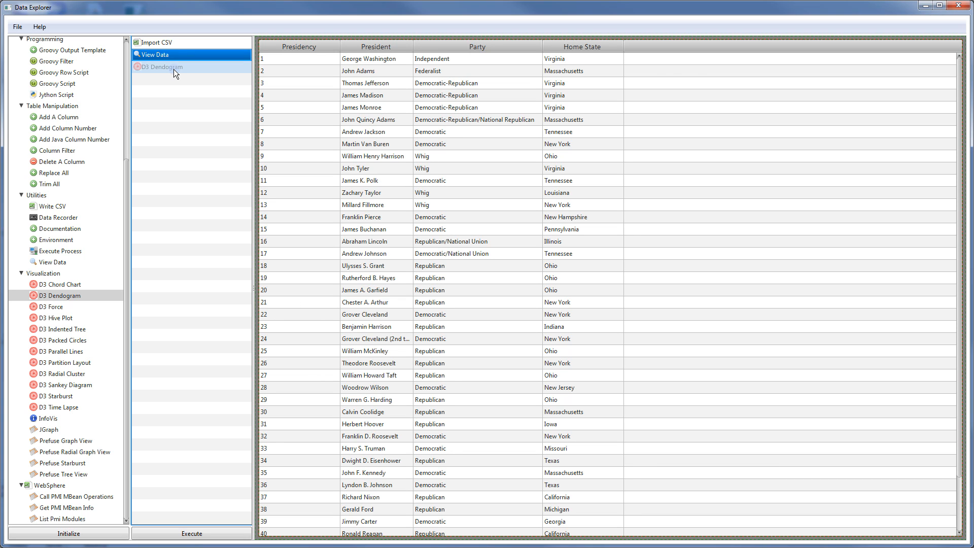
left_click(174, 69)
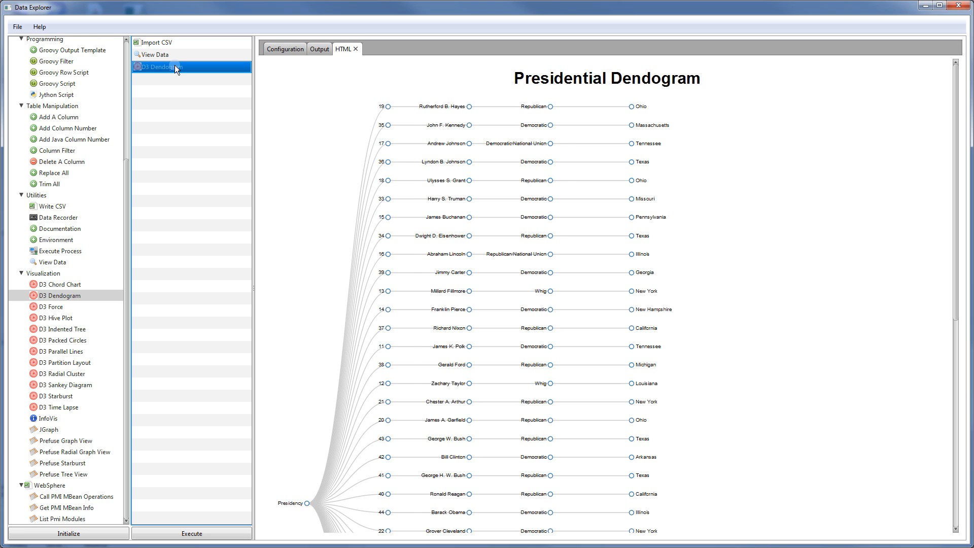
key("Up")
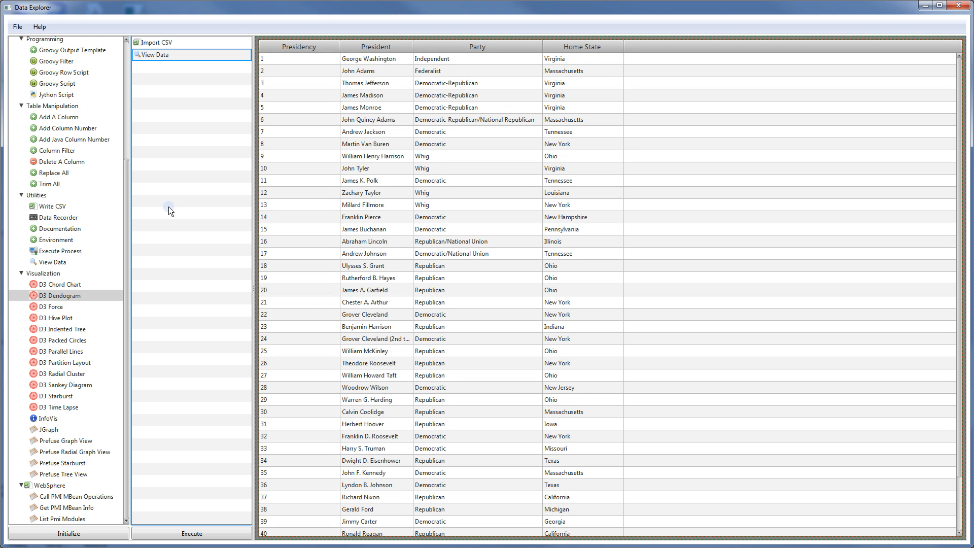
Add a fresh D3 Dendogram step with default 800 by 600 settings titled Dendogram
left_click(69, 296)
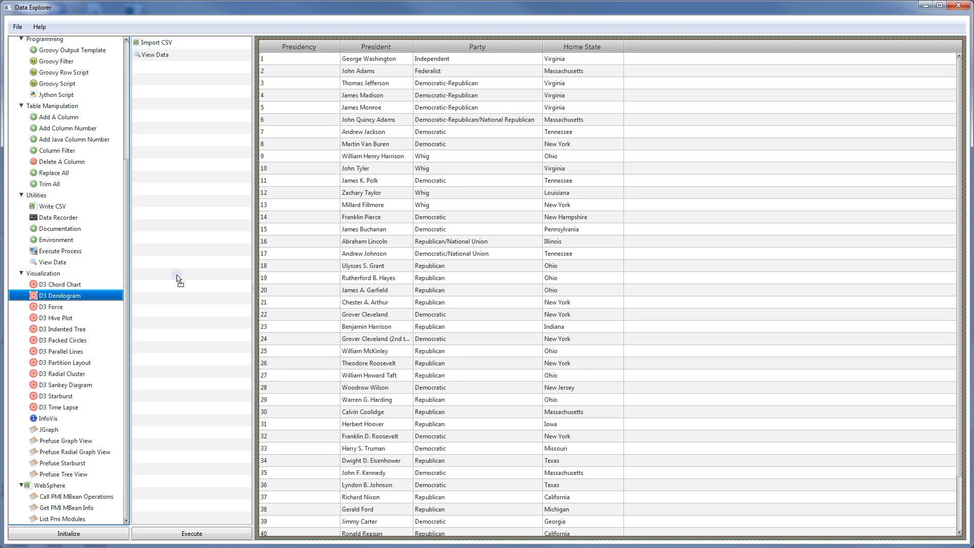
left_click_drag(177, 278, 212, 72)
left_click(197, 69)
right_click(197, 69)
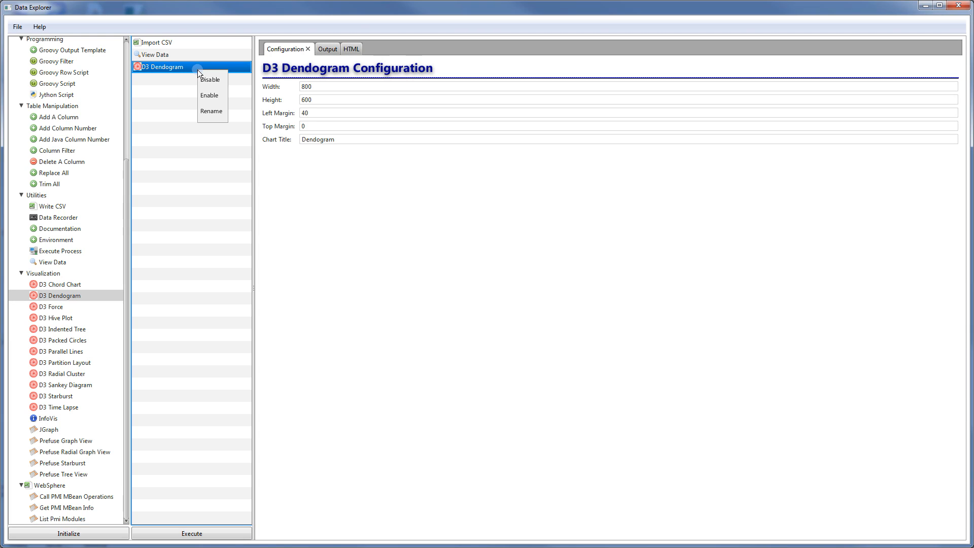
Disable the new dendogram step, type 'Pres' into its title, and append a D3 Force step
left_click(209, 79)
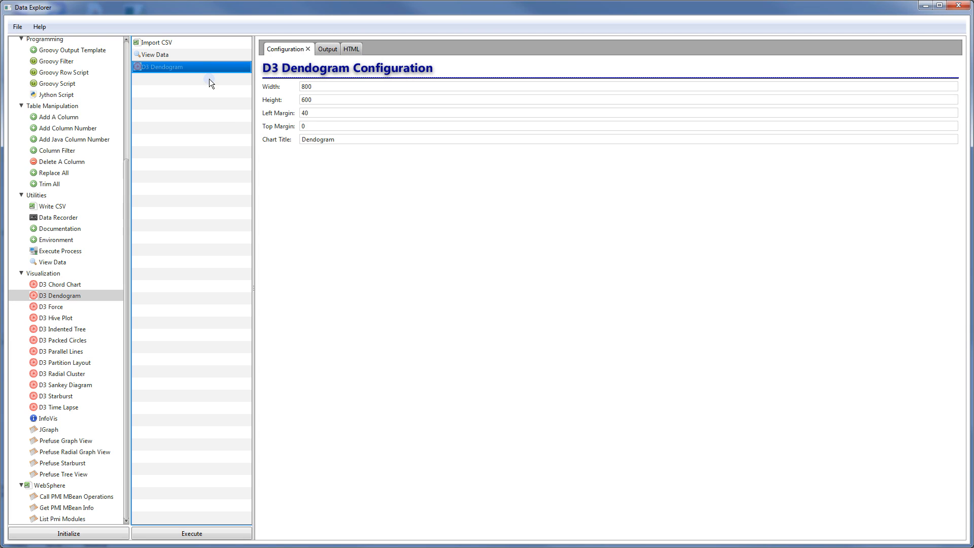
double_click(341, 139)
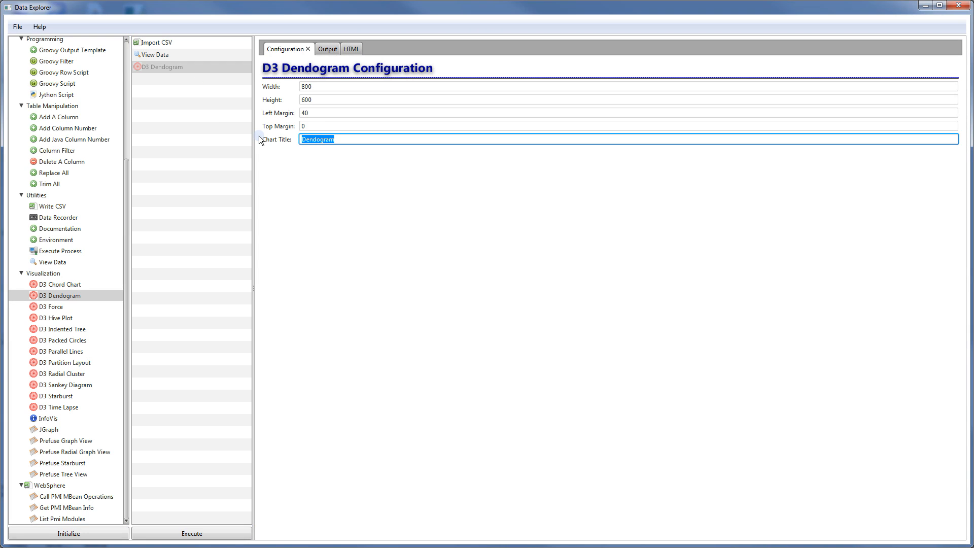
type("Pres")
left_click(64, 306)
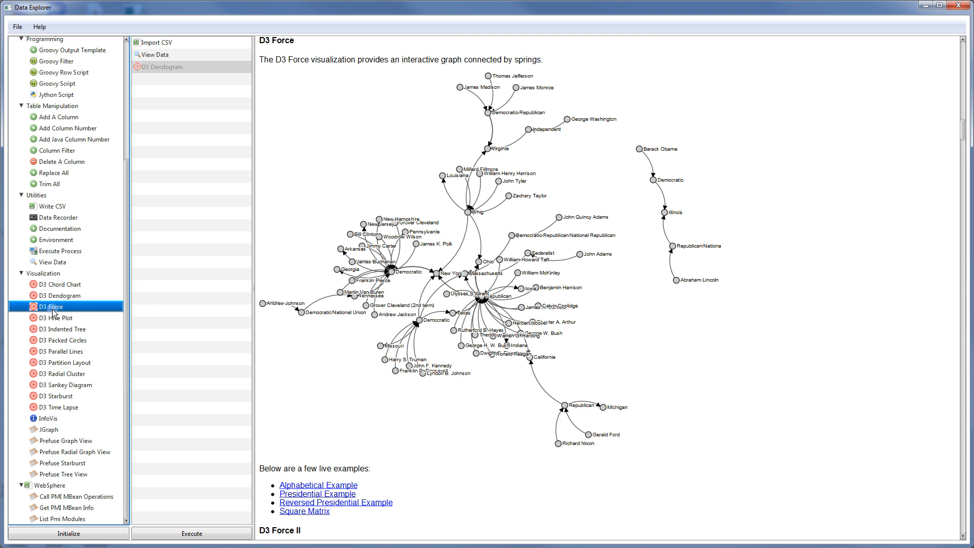
left_click_drag(53, 311, 181, 282)
Render the D3 Force step as a Force Diagram and drag the Republican node to rearrange it
left_click(216, 77)
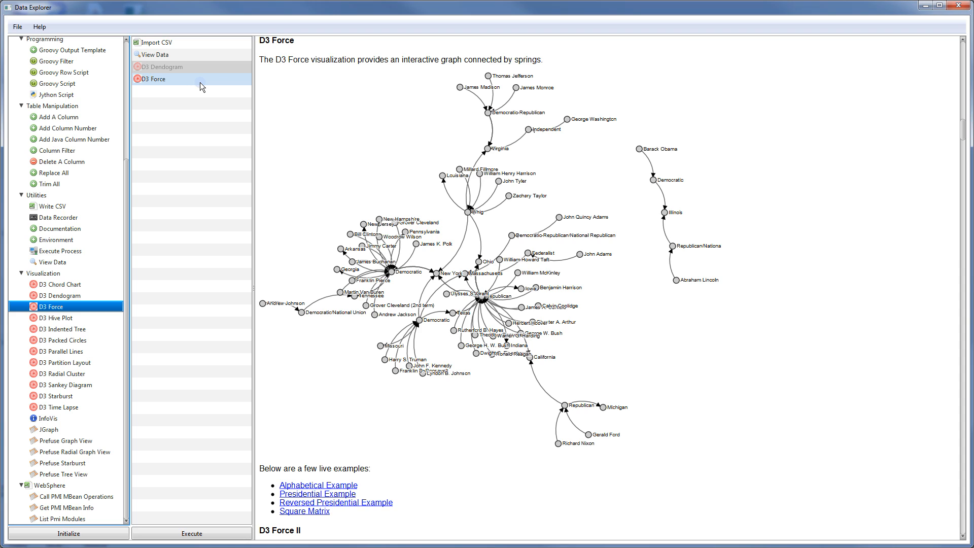
left_click(200, 80)
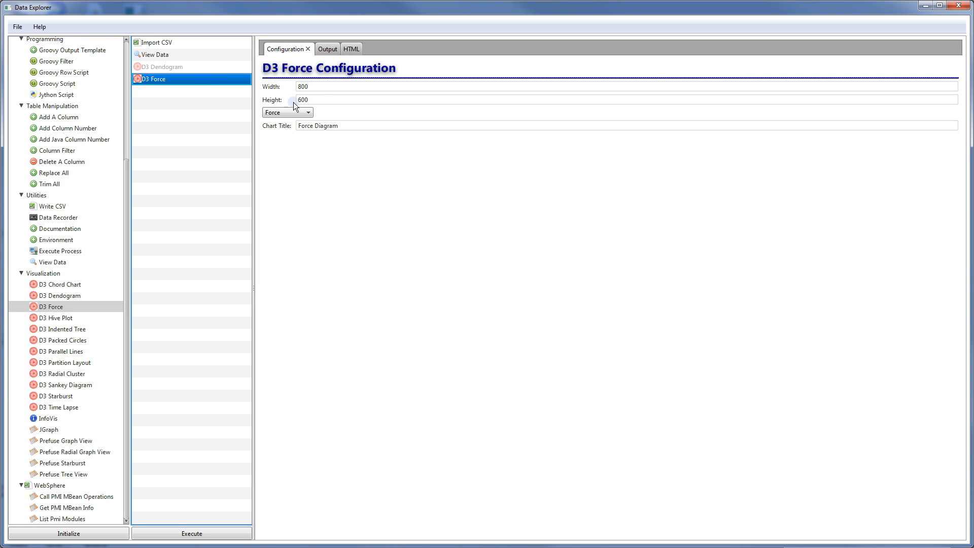
left_click(184, 56)
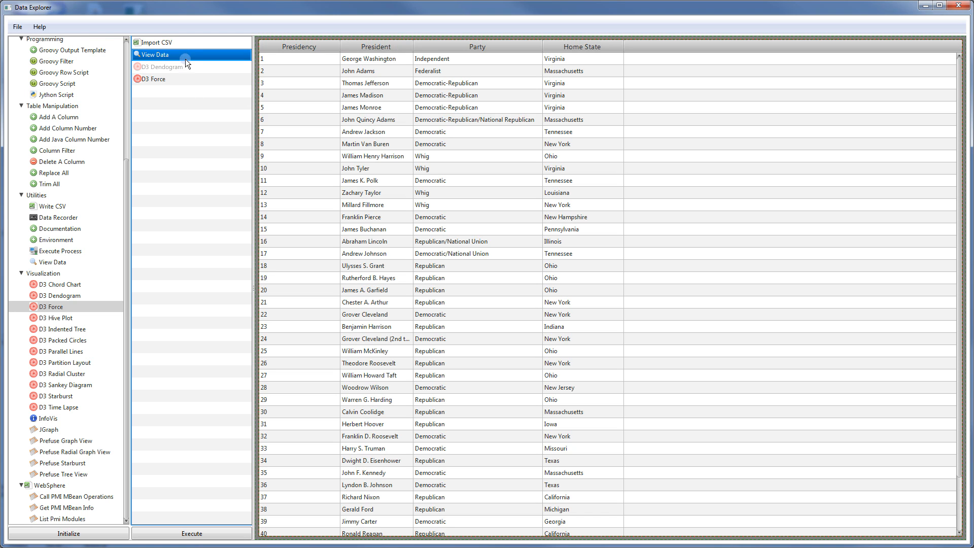
left_click(178, 79)
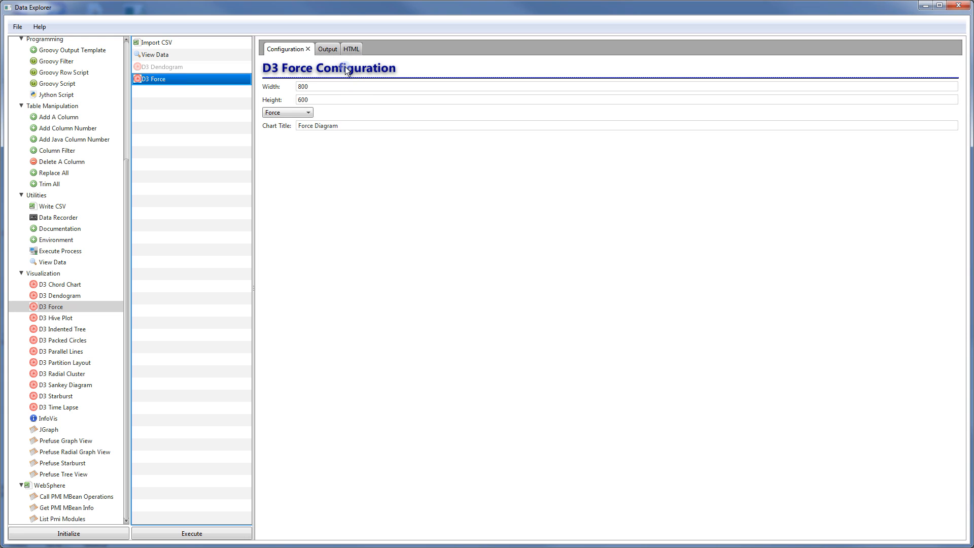
left_click(348, 50)
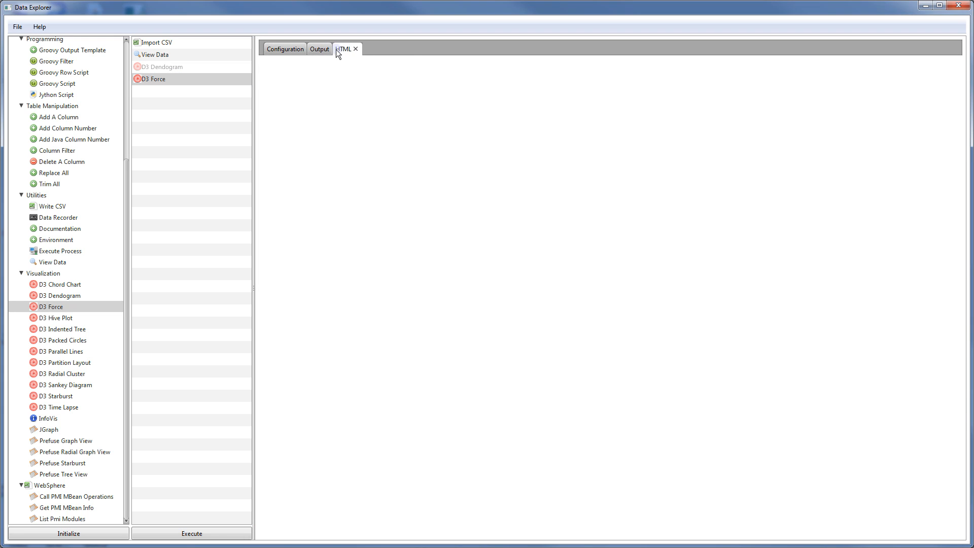
left_click(212, 532)
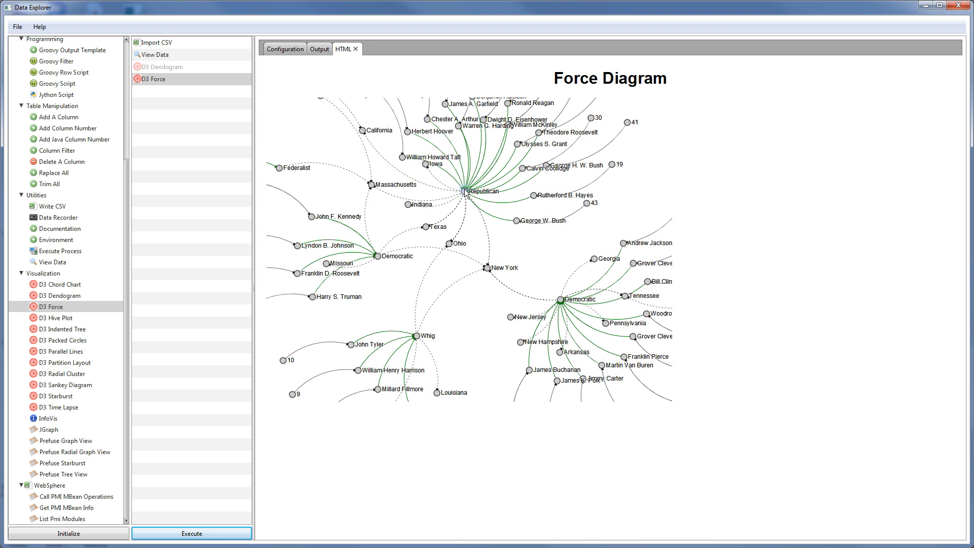
left_click_drag(465, 192, 440, 292)
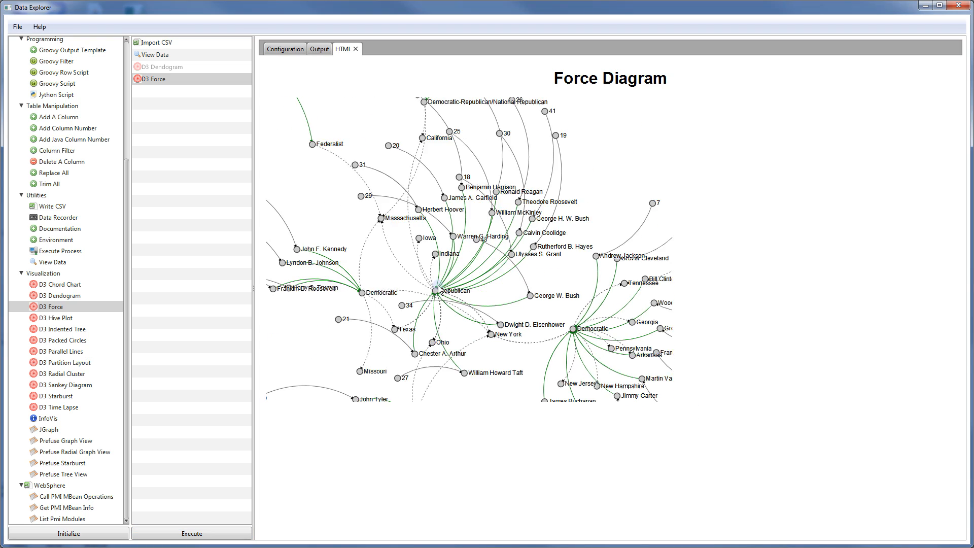
Edit the force chart's width, set its height to 900, and keep the Force layout
left_click(287, 48)
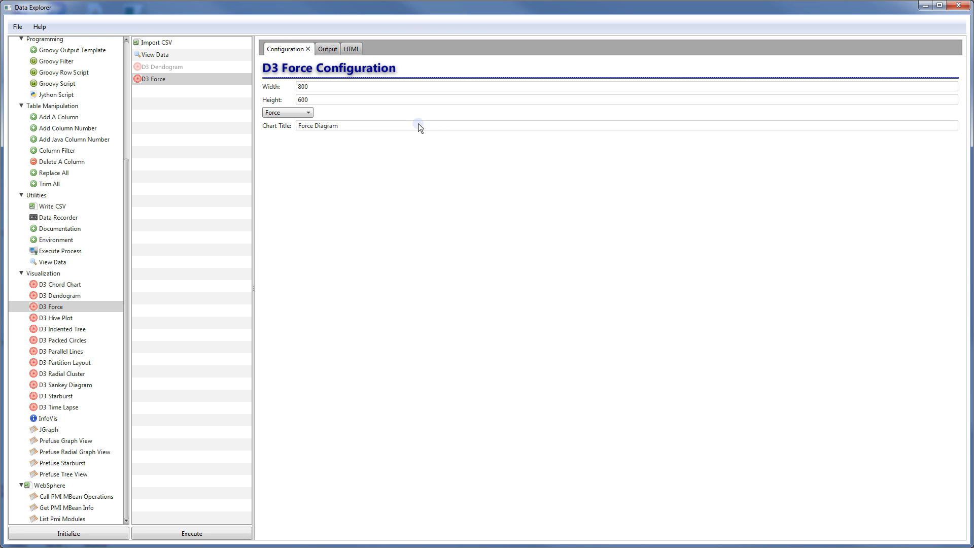
left_click(302, 88)
key("BackSpace")
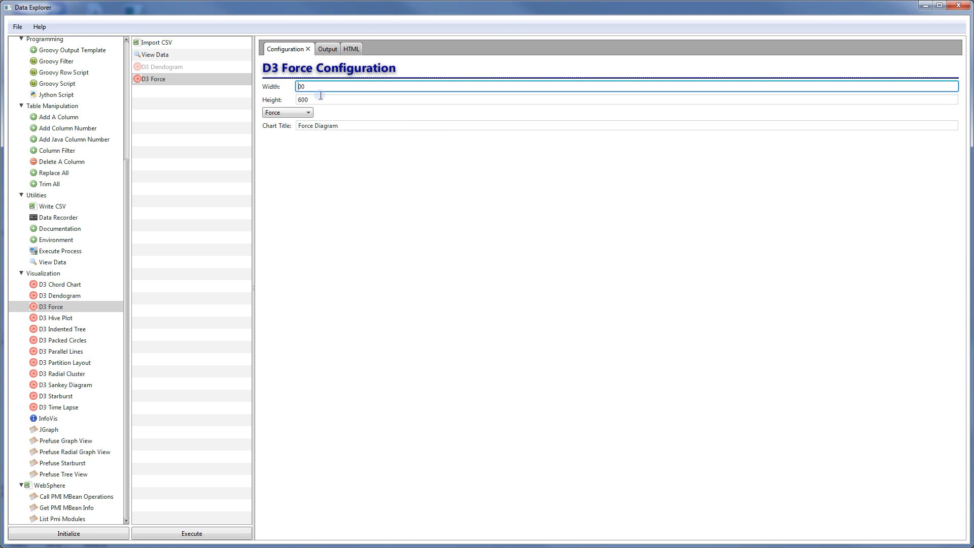
type("9")
key("BackSpace")
type("1000")
key("Tab")
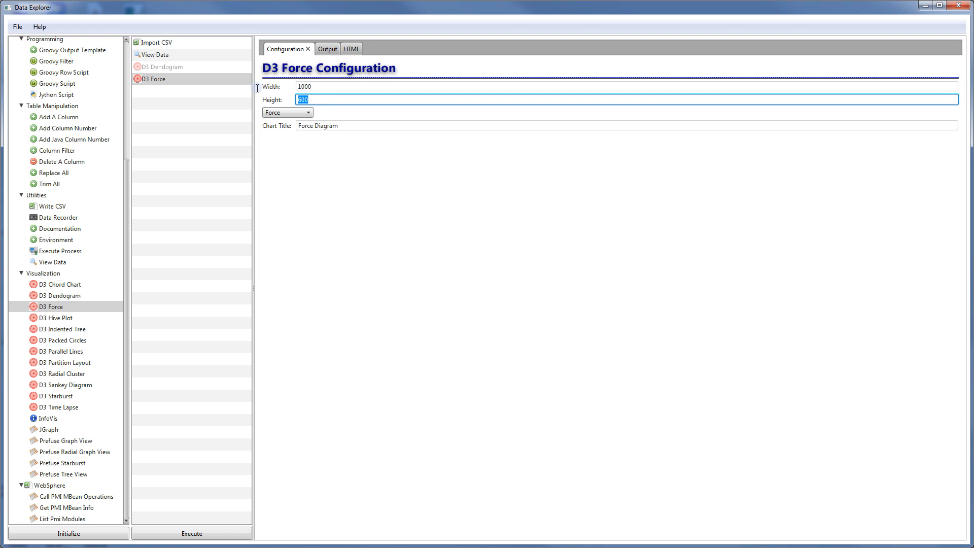
type("900")
left_click(282, 114)
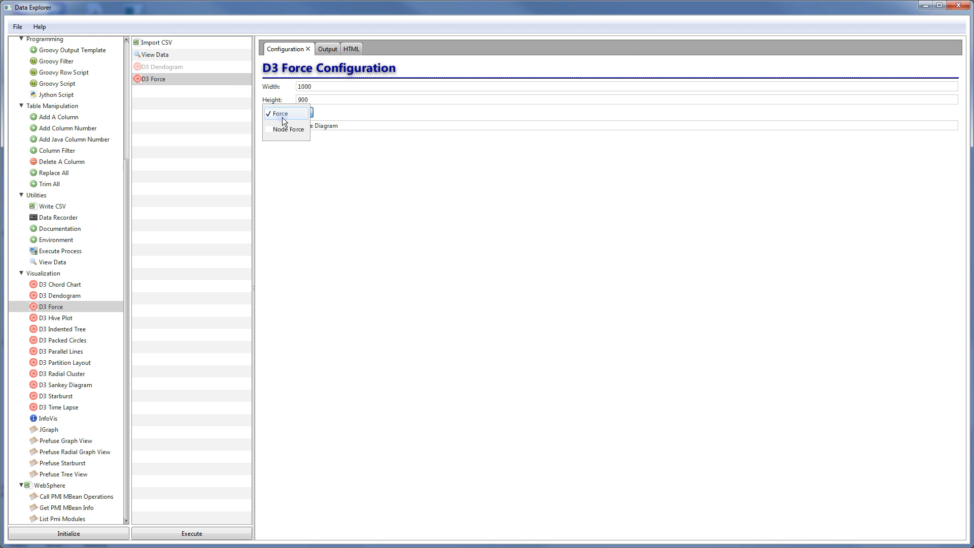
left_click(414, 159)
Re-render the Force Diagram and scroll down through the redrawn graph
left_click(353, 49)
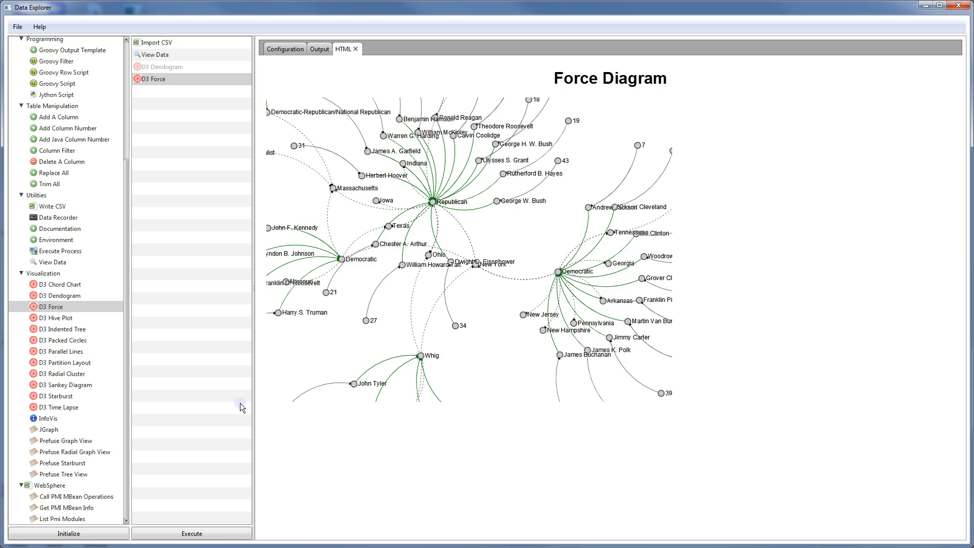
left_click(191, 533)
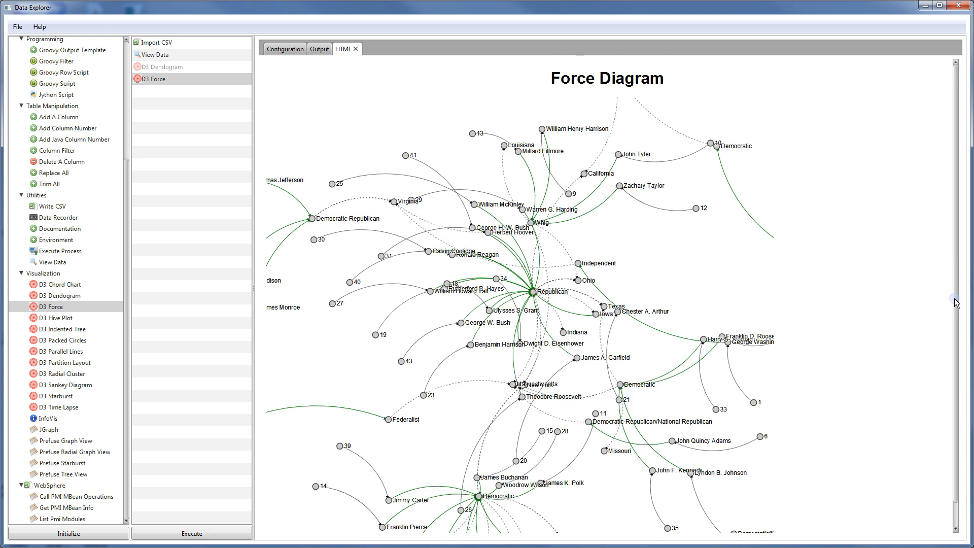
left_click_drag(955, 301, 954, 331)
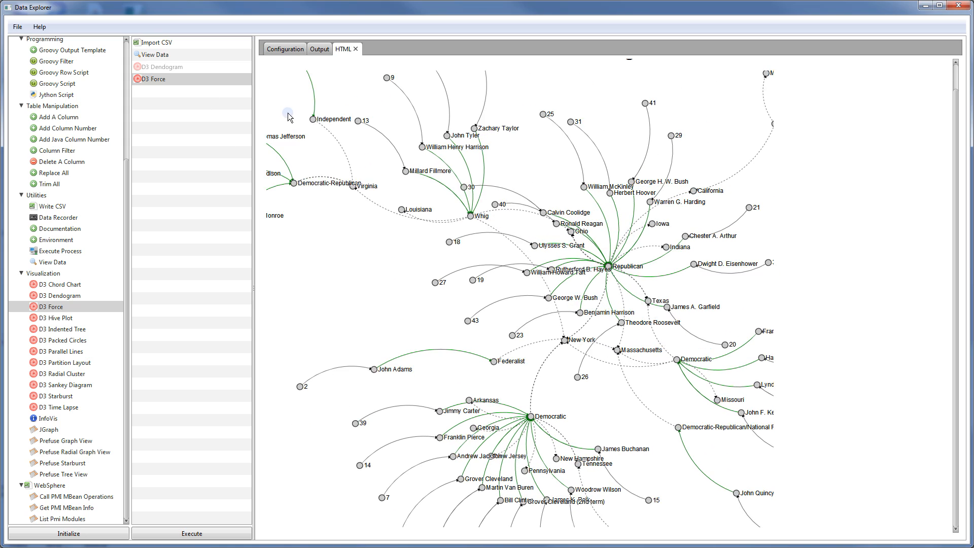
left_click(171, 79)
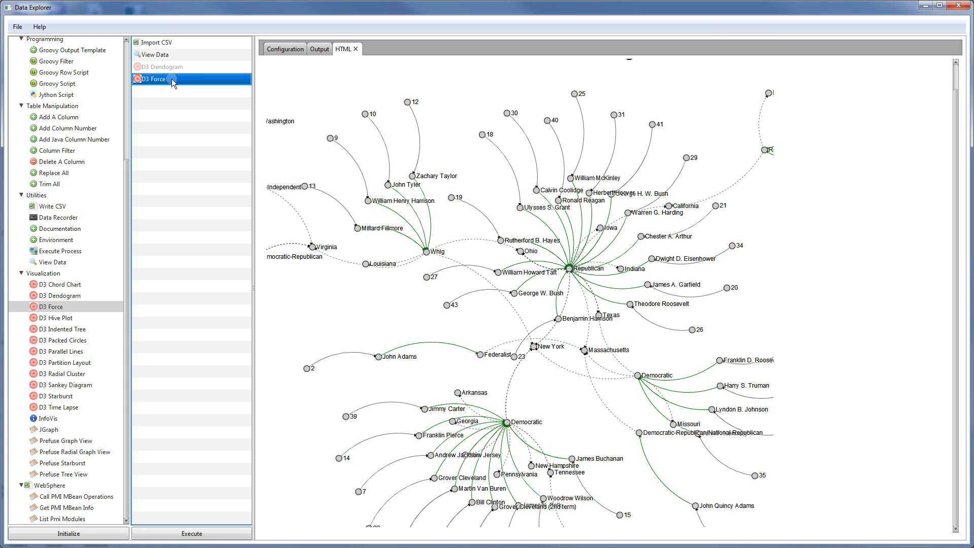
Remove the D3 Force and D3 Dendogram steps from the workflow
key("Delete")
left_click(173, 69)
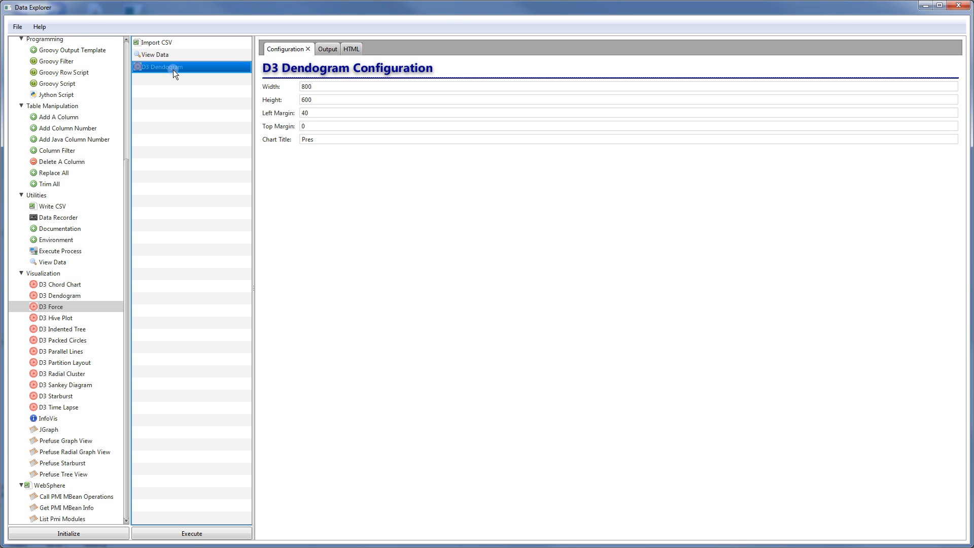
key("Delete")
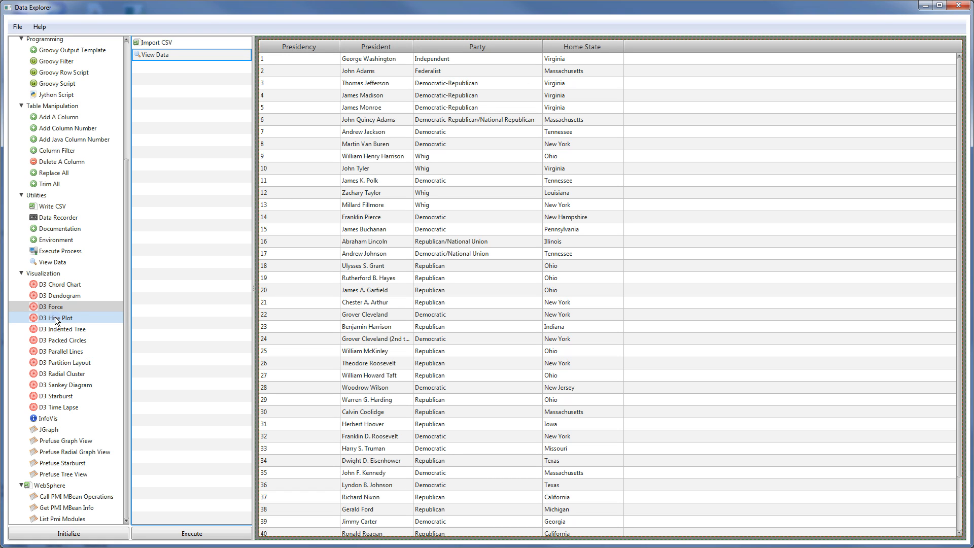
Add a D3 Hive Plot titled 'Hive Plot', render it, then delete that step
left_click_drag(55, 317, 187, 259)
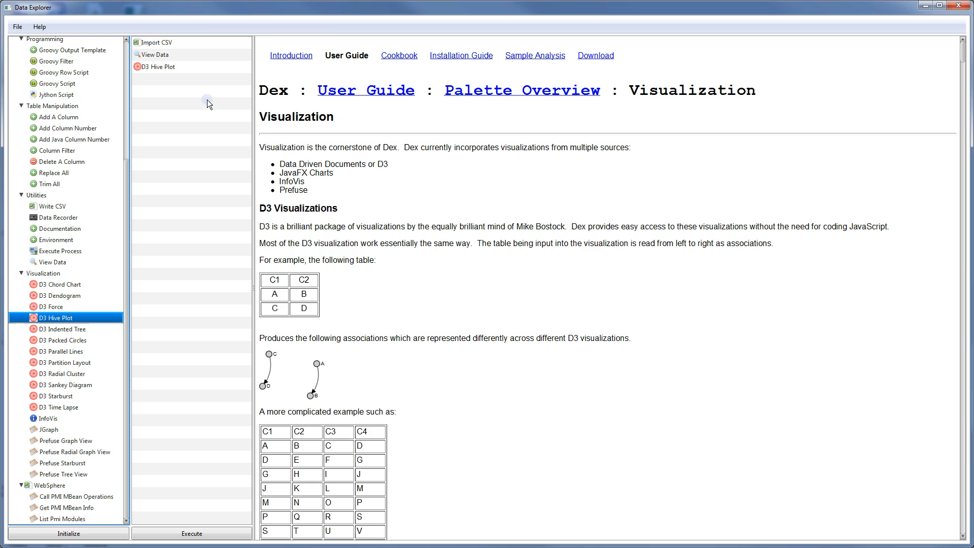
left_click(191, 72)
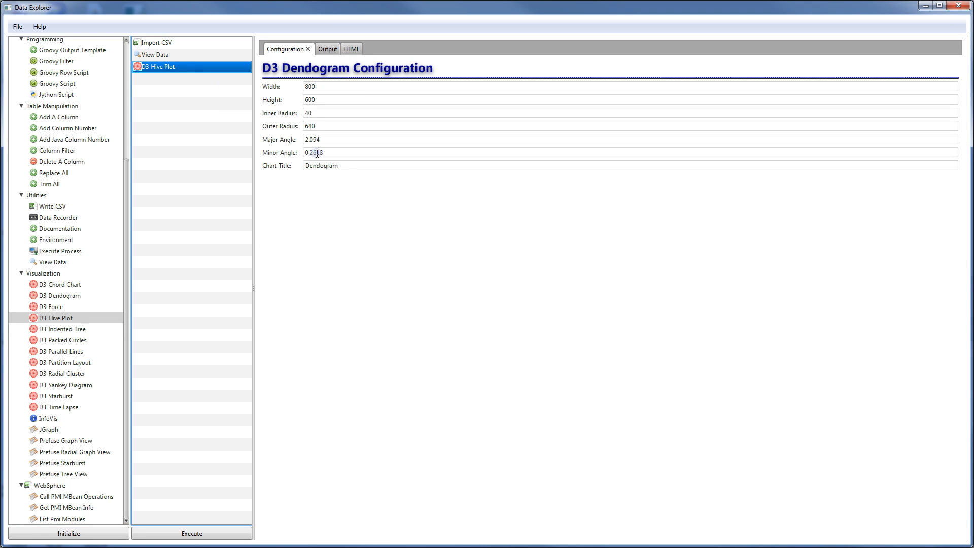
double_click(334, 166)
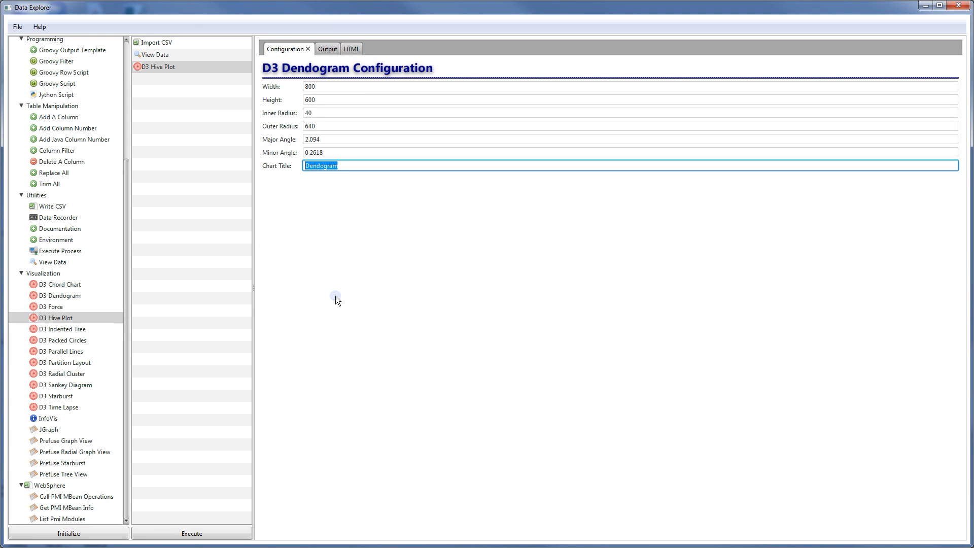
type("Hive Plot")
left_click(358, 50)
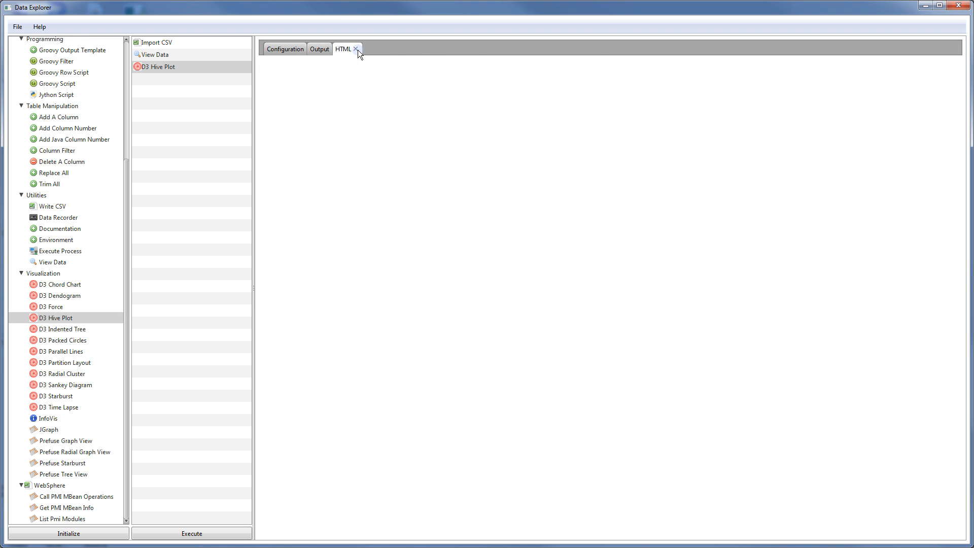
left_click(216, 535)
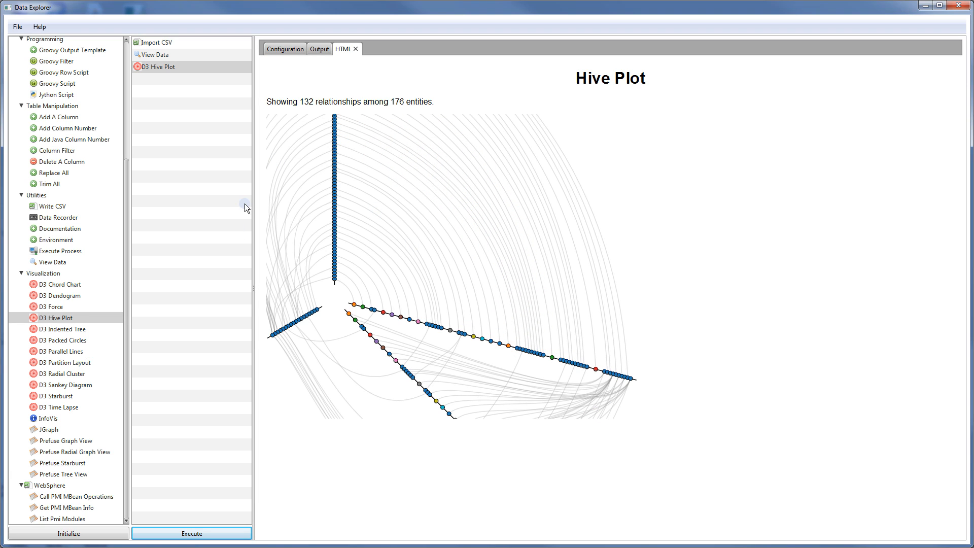
left_click(166, 67)
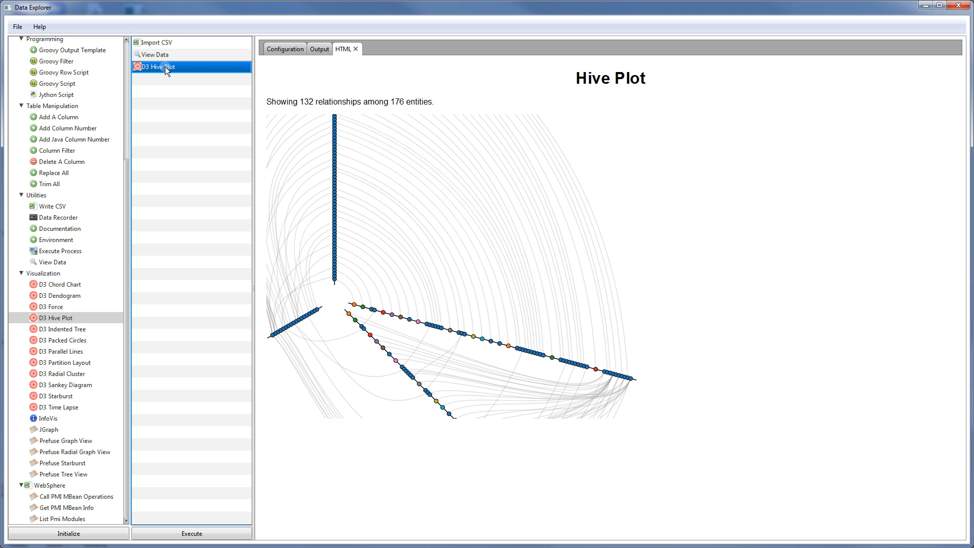
key("Delete")
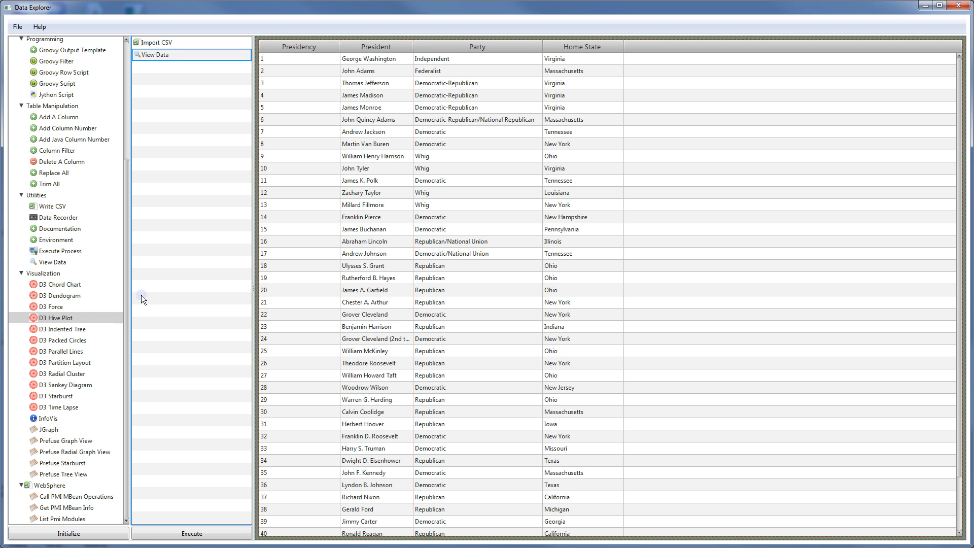
Add a D3 Indented Tree step and render the presidents as a tree
left_click_drag(63, 329, 182, 122)
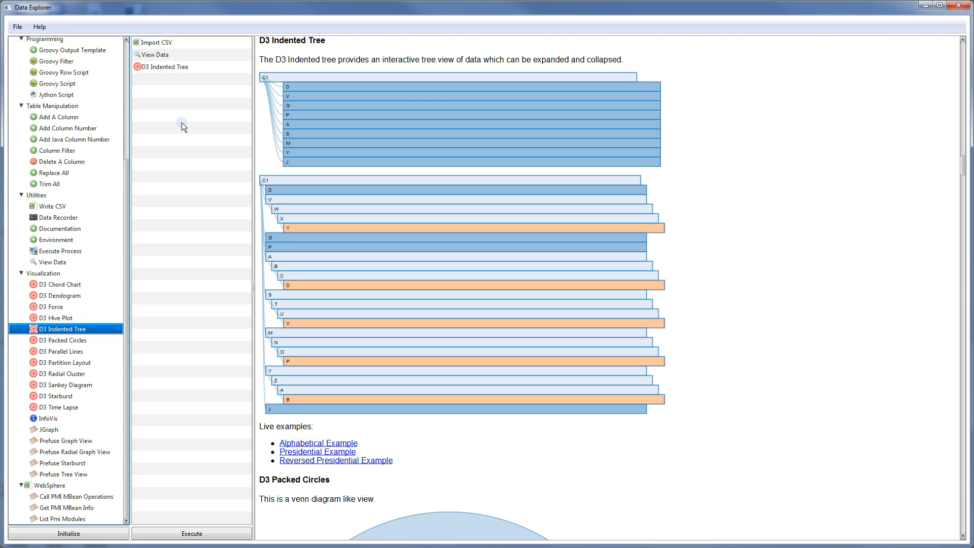
left_click(176, 71)
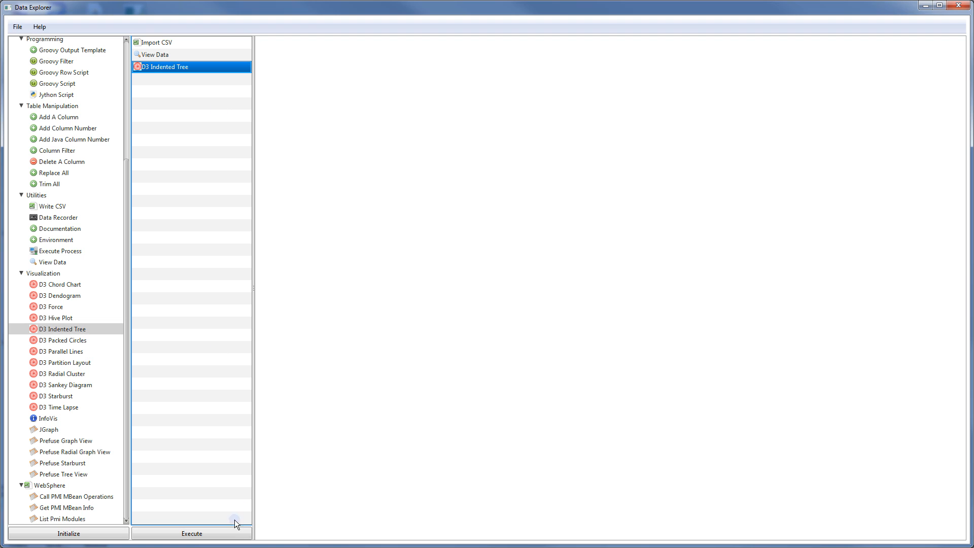
left_click(218, 529)
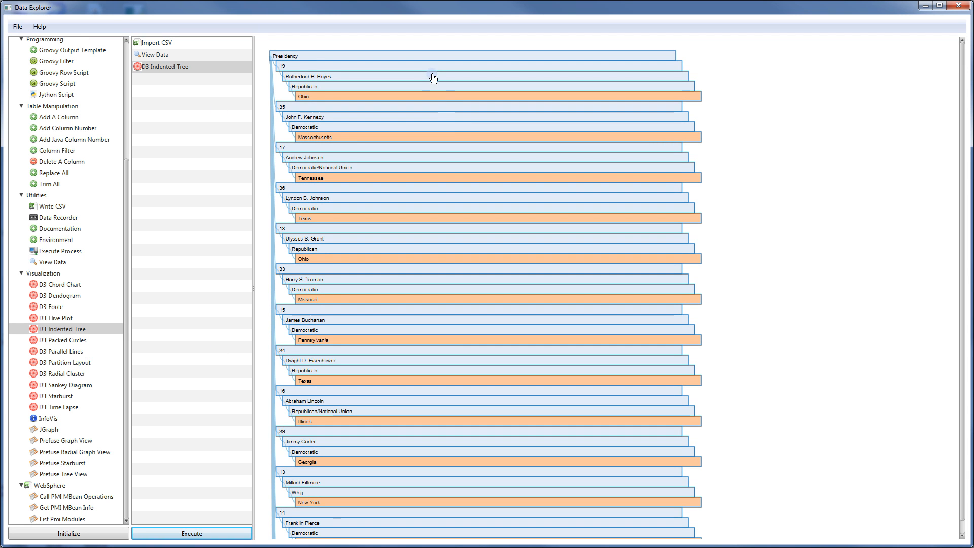
Collapse presidency branches 19, 35, 17, 36, 18, 33, 15, 34 and 16, then delete the tree step
left_click(435, 66)
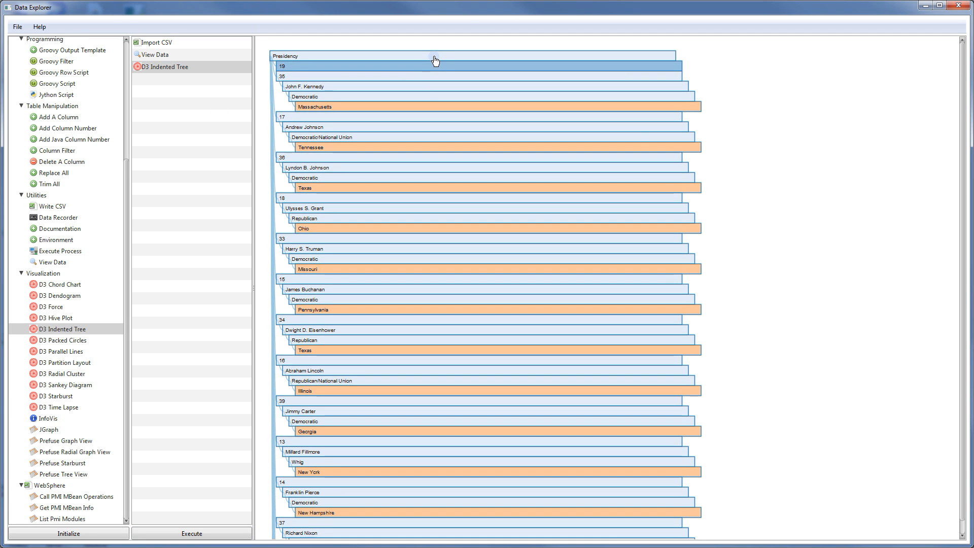
left_click(435, 57)
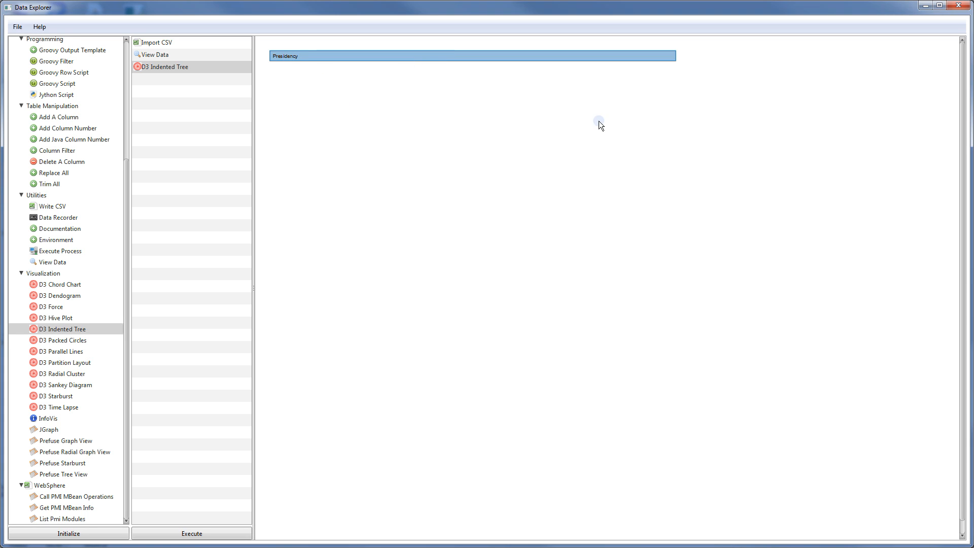
left_click(423, 57)
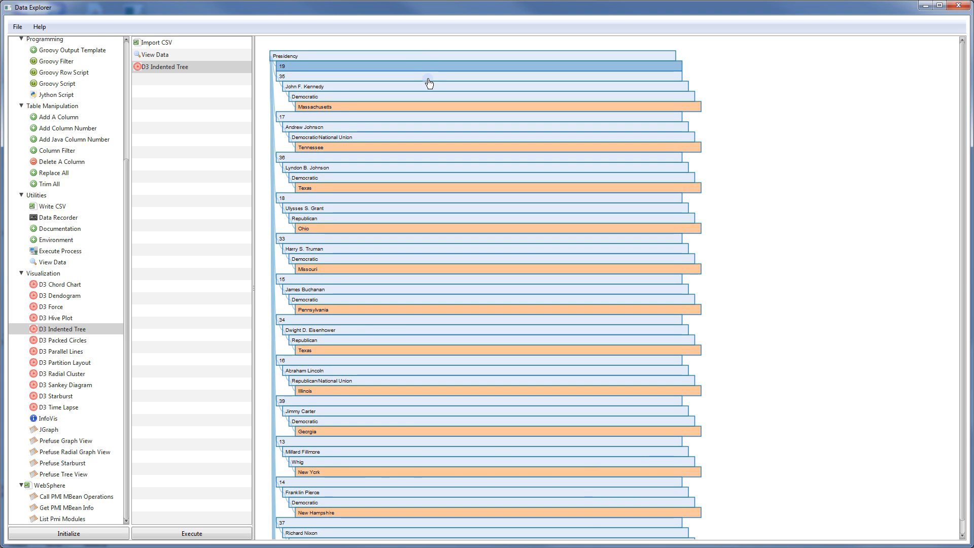
left_click(428, 79)
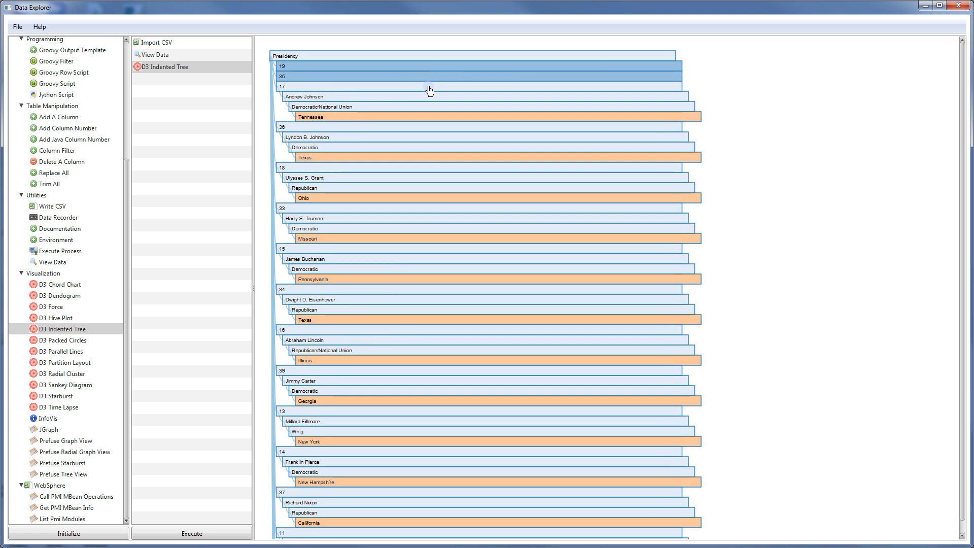
left_click(429, 89)
left_click(430, 97)
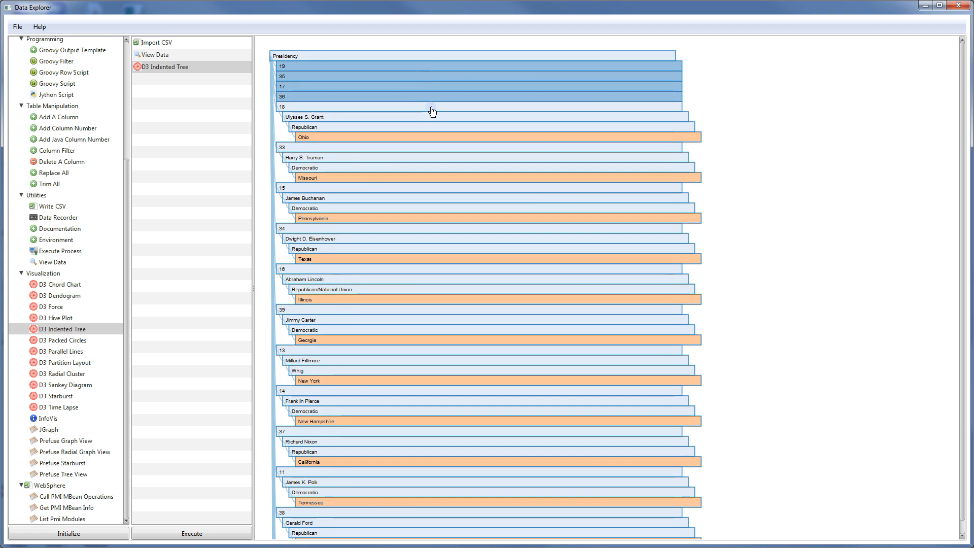
left_click(432, 108)
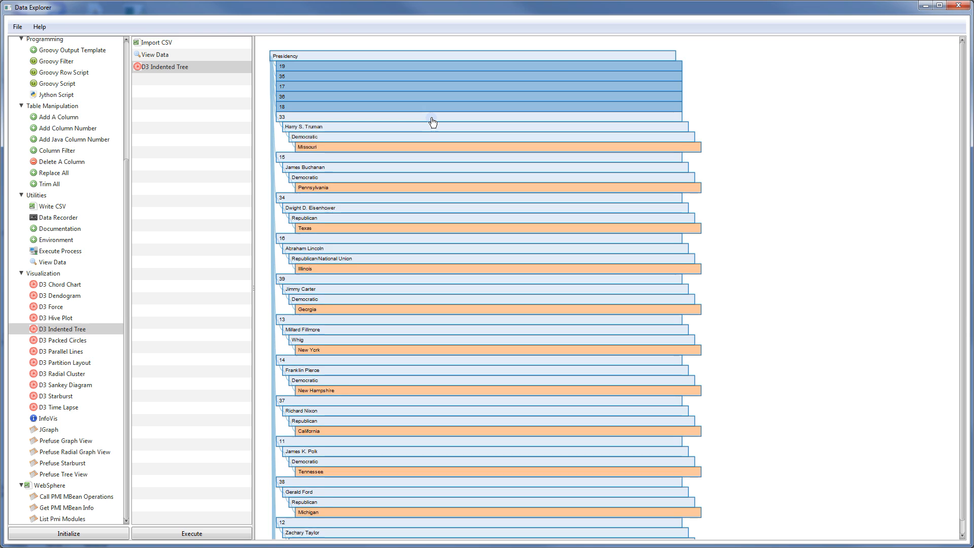
left_click(432, 117)
left_click(432, 127)
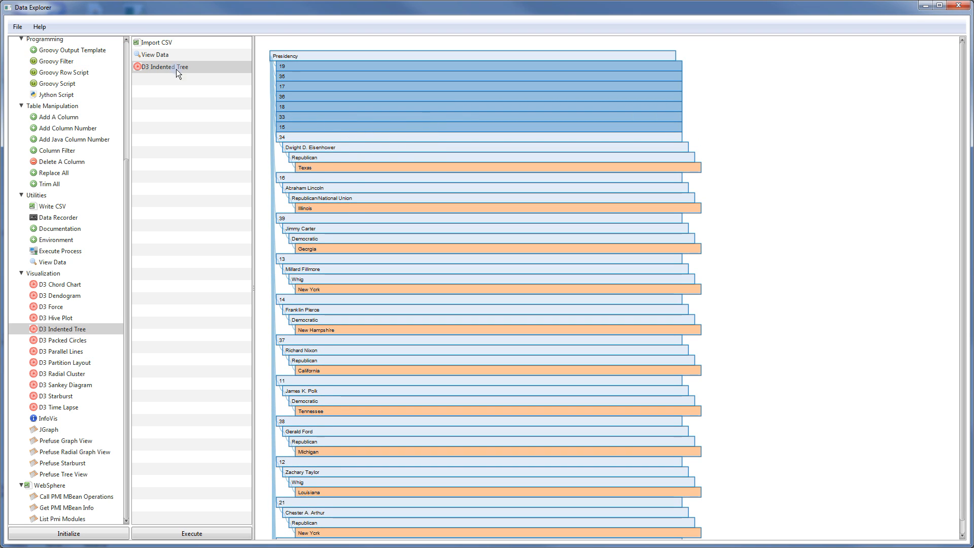
left_click(339, 138)
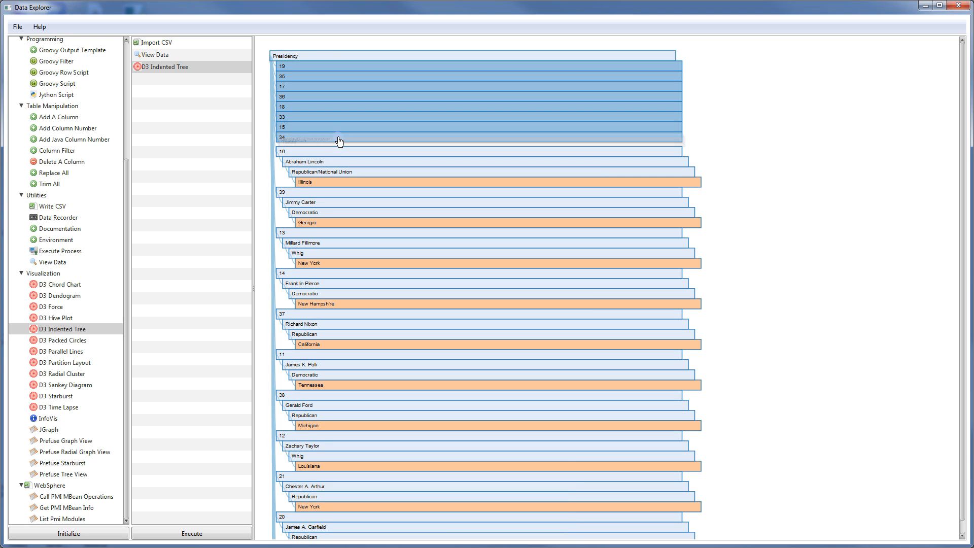
left_click(474, 150)
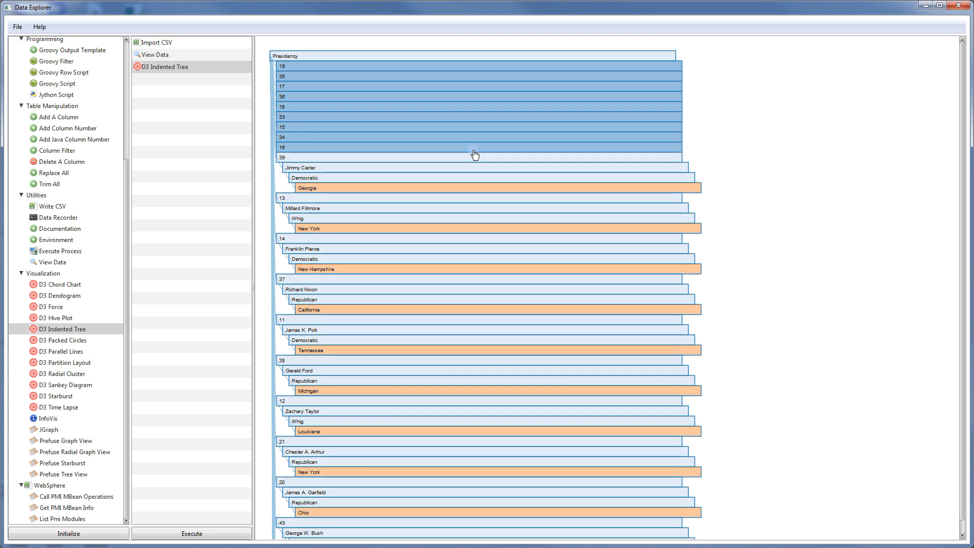
left_click(227, 67)
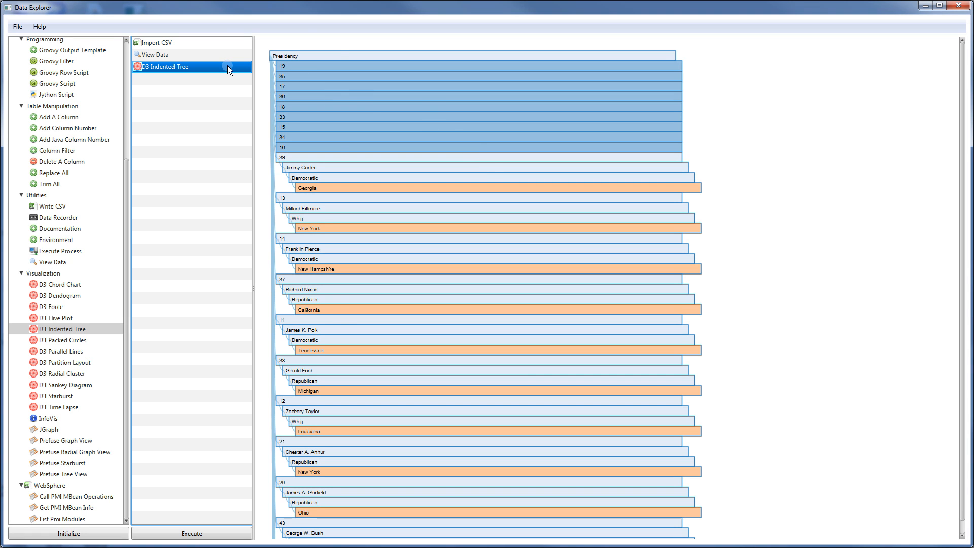
key("Delete")
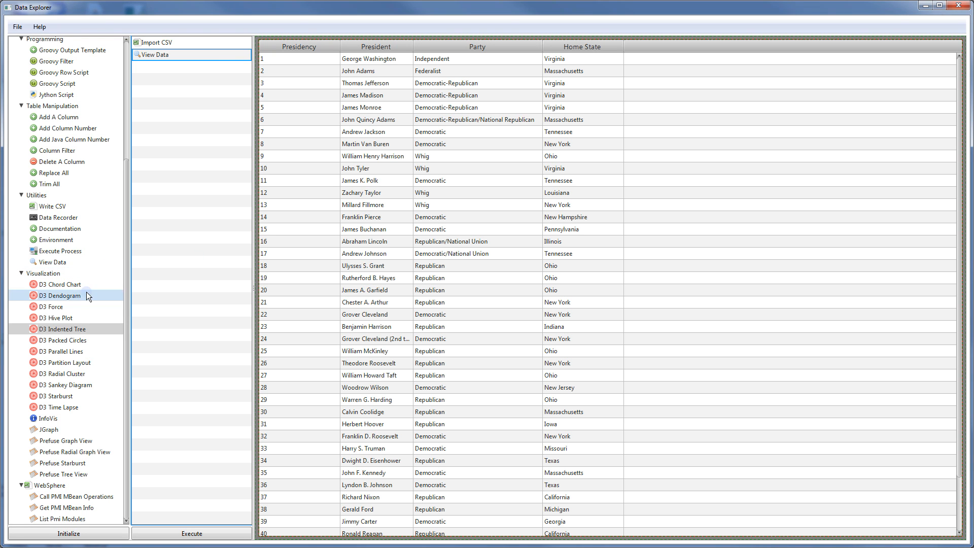
Add a D3 Partition Layout step and render the presidents partition
left_click_drag(66, 365, 207, 120)
left_click(202, 67)
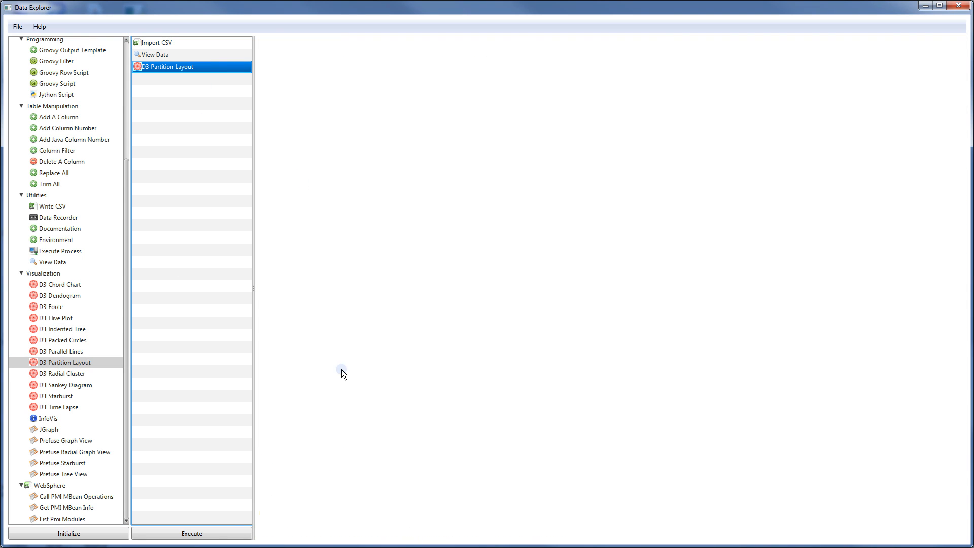
left_click(214, 532)
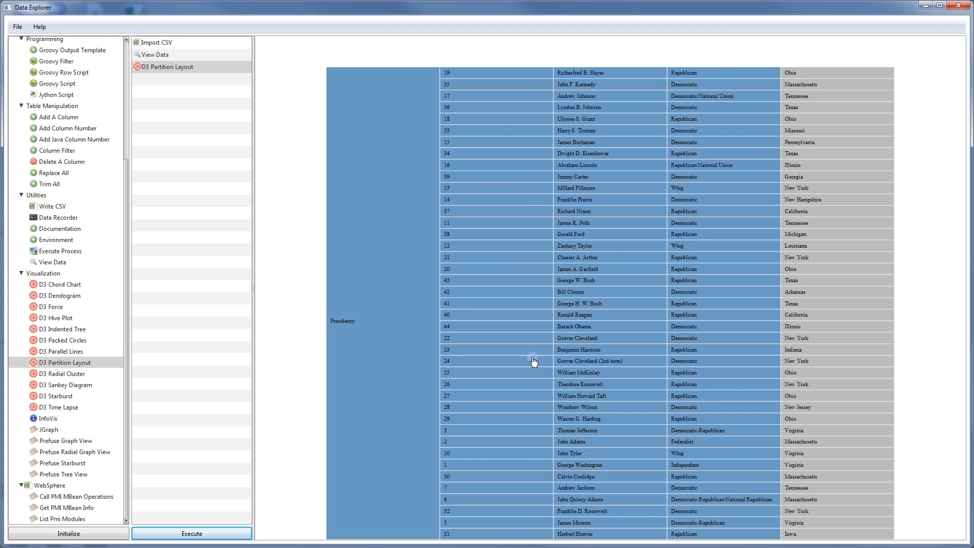
Zoom into George Washington's branch, then zoom back out to the Presidency root
left_click(510, 467)
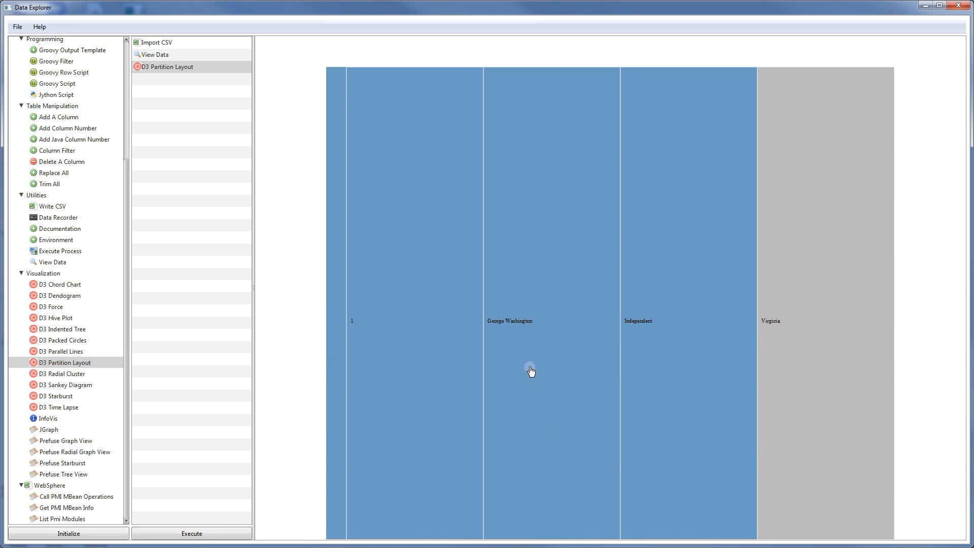
left_click(528, 348)
left_click(578, 325)
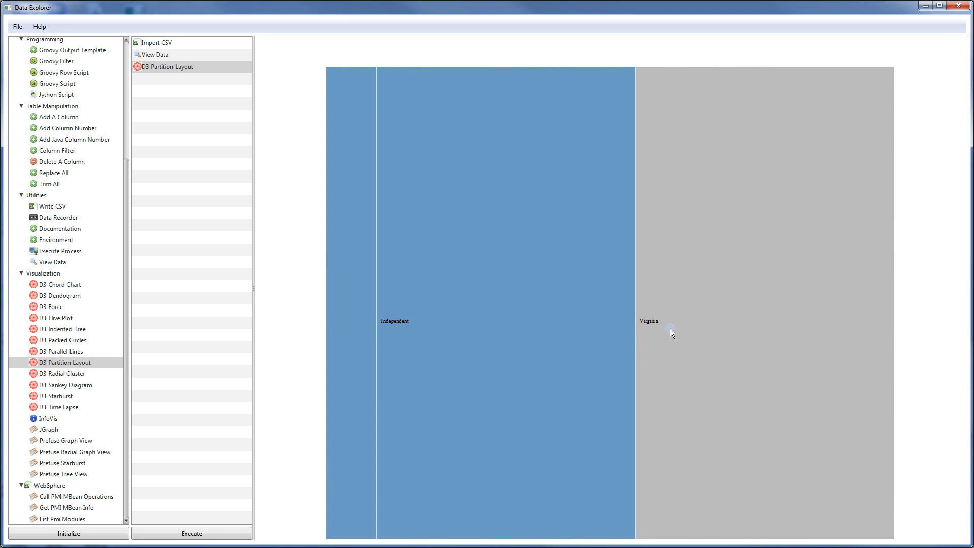
left_click(705, 323)
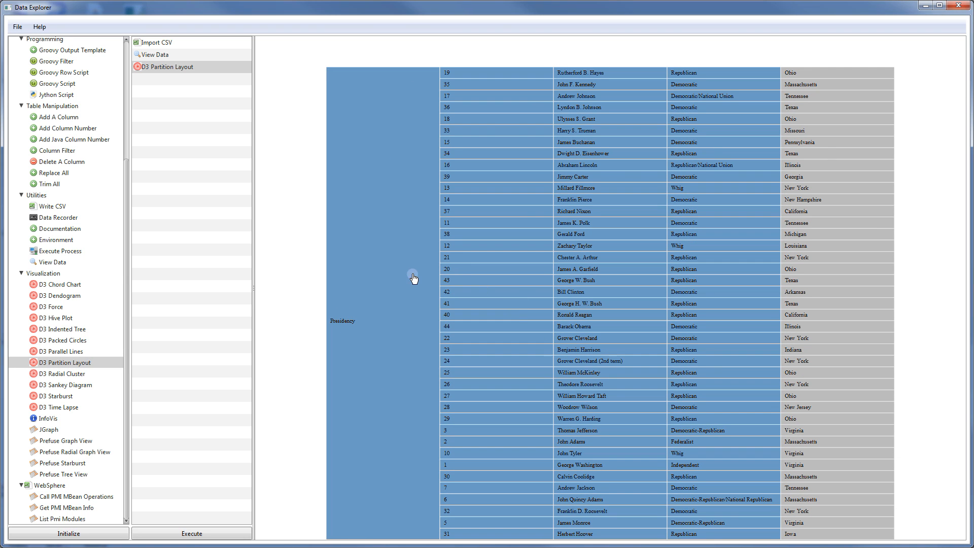
left_click(152, 68)
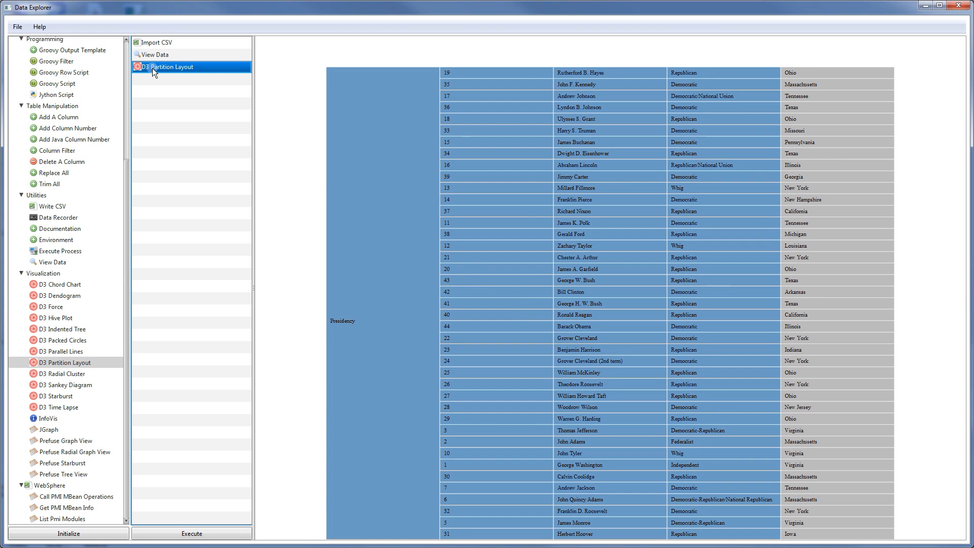
Swap the partition layout for a D3 Packed Circles chart, render it, then delete it
key("Delete")
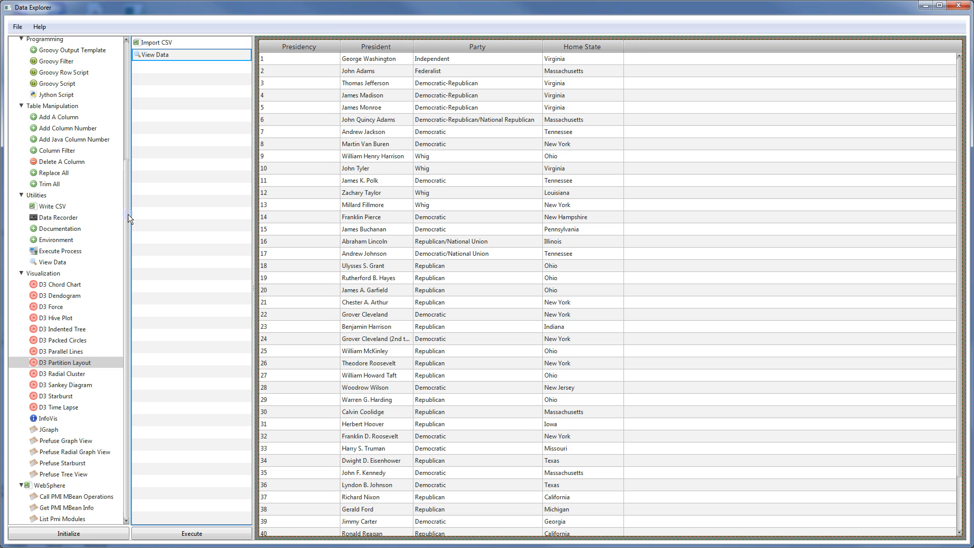
left_click(60, 340)
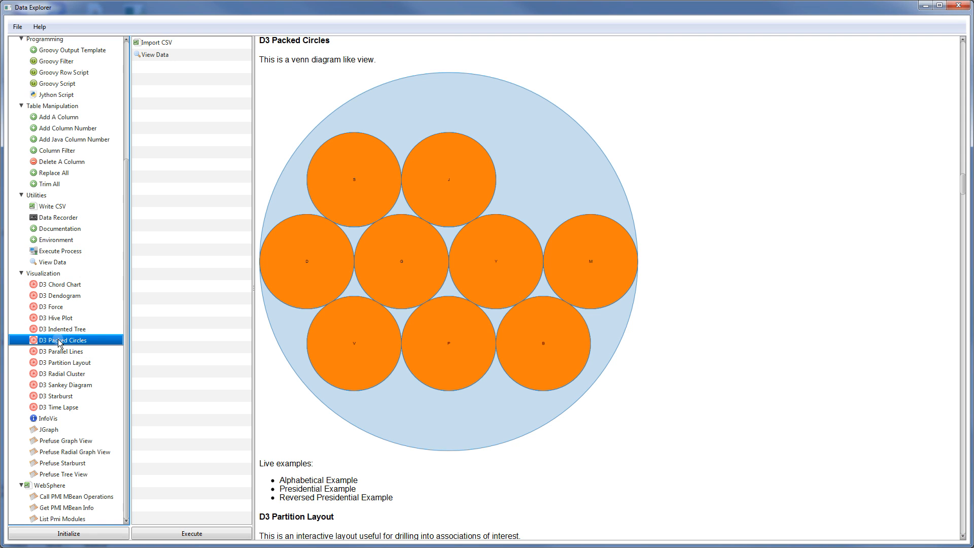
left_click_drag(59, 340, 154, 306)
left_click(202, 68)
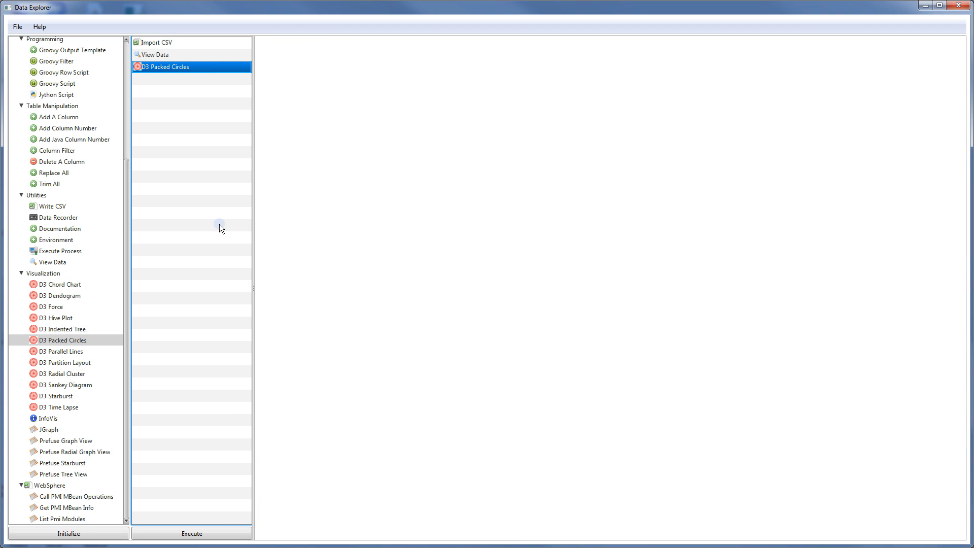
left_click(219, 532)
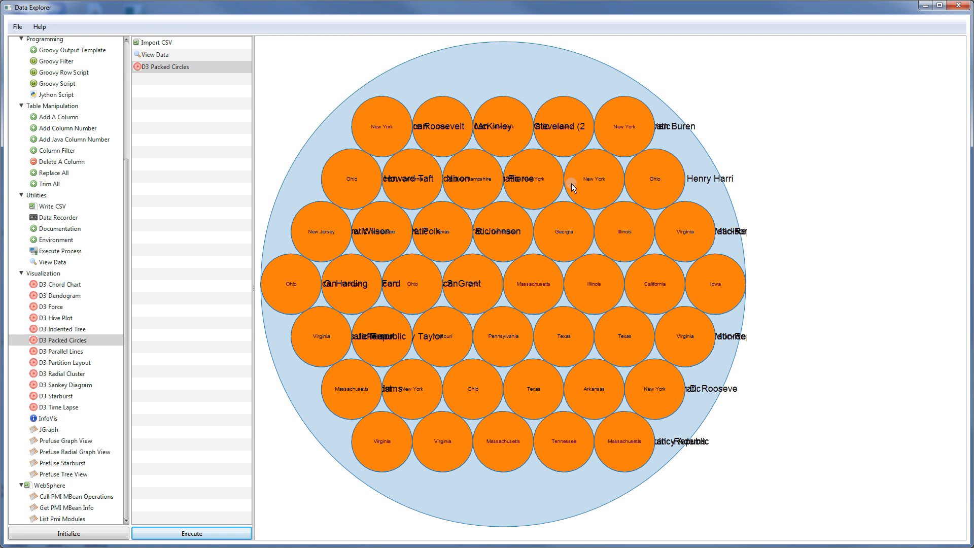
mouse_move(572, 184)
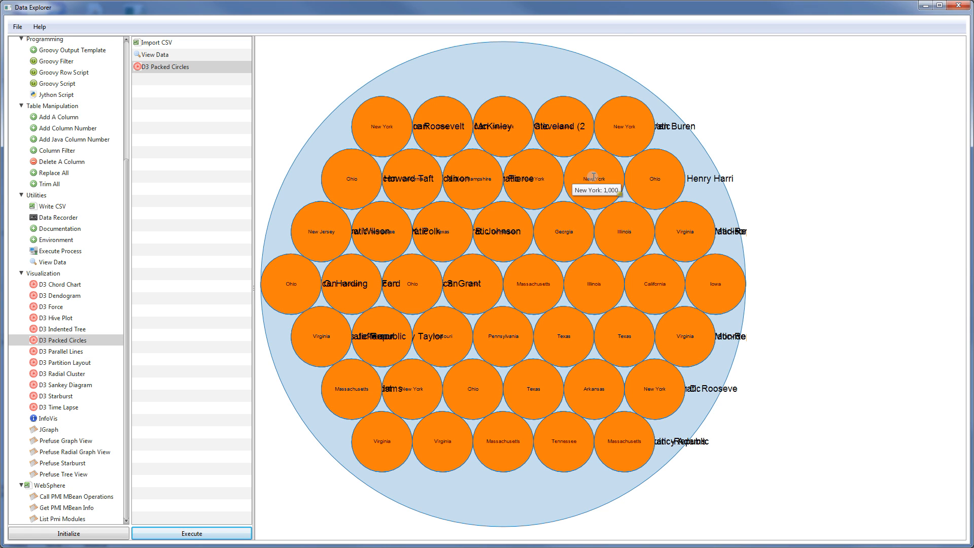
left_click(186, 66)
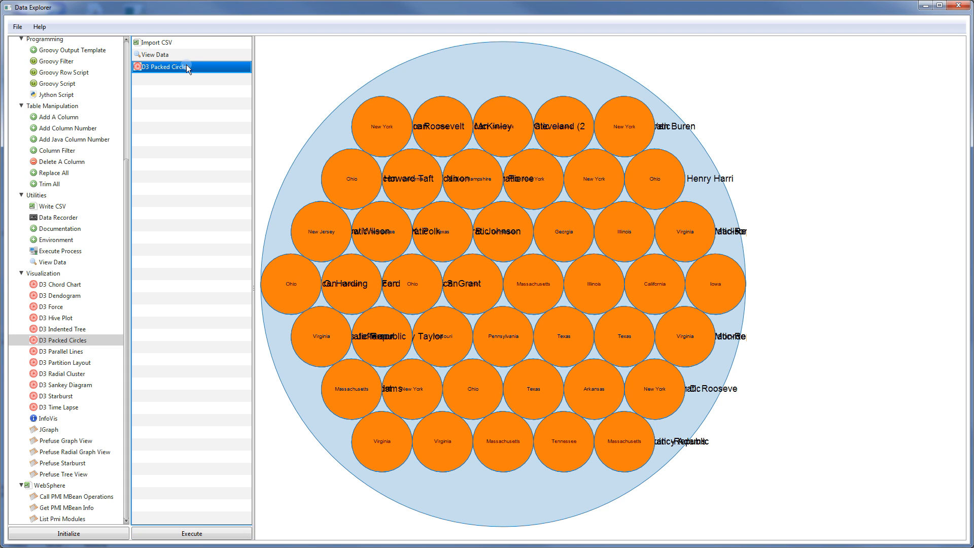
key("Delete")
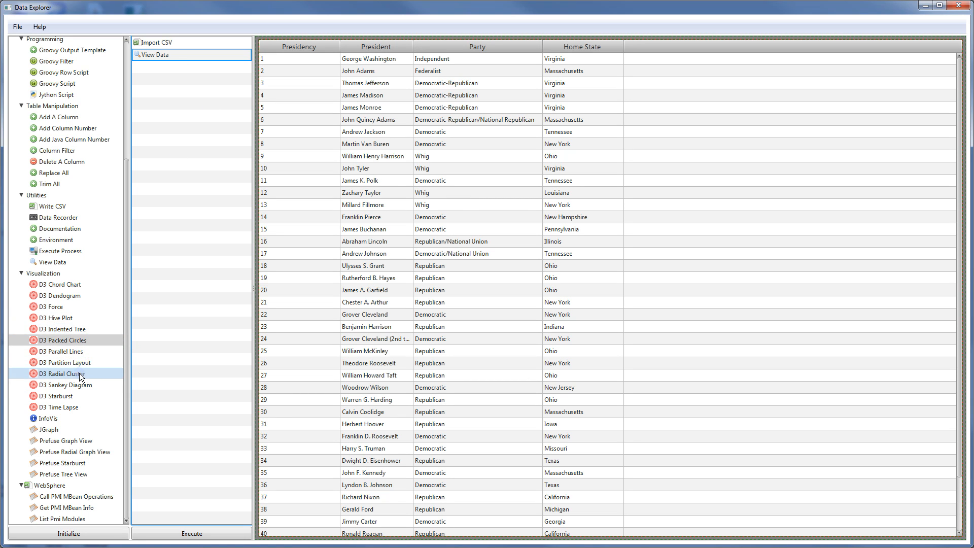
Render a D3 Radial Cluster of presidencies, presidents, parties and states, then delete that step
left_click_drag(79, 373, 176, 63)
left_click(175, 67)
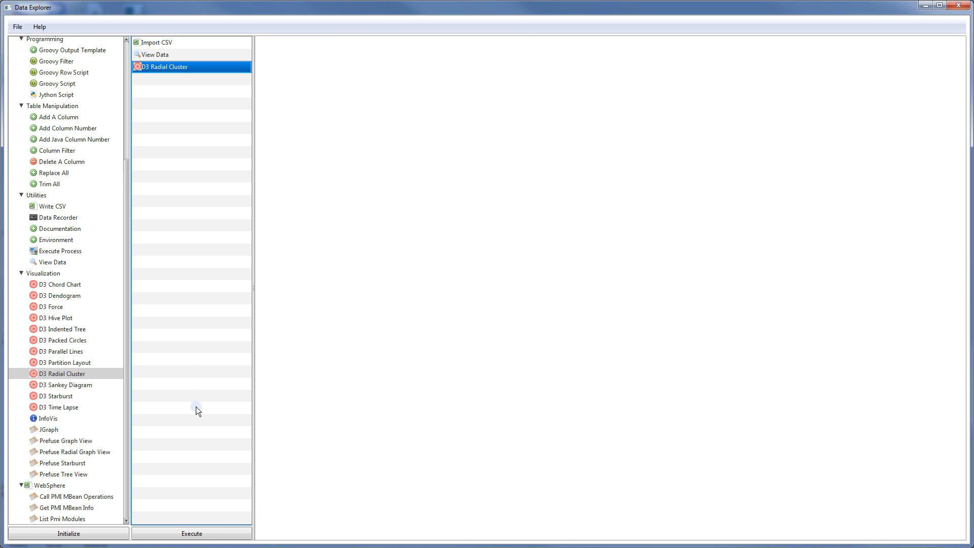
left_click(209, 533)
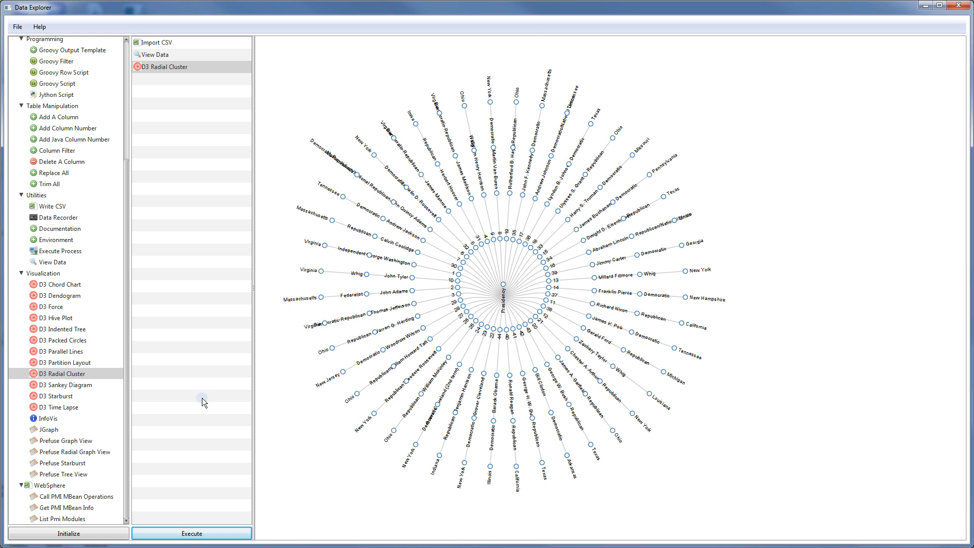
left_click(183, 66)
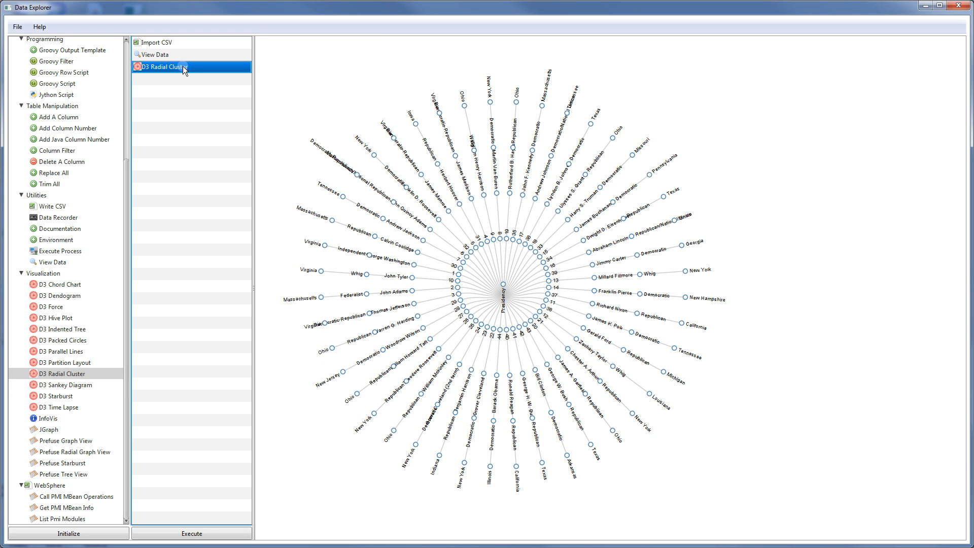
key("Delete")
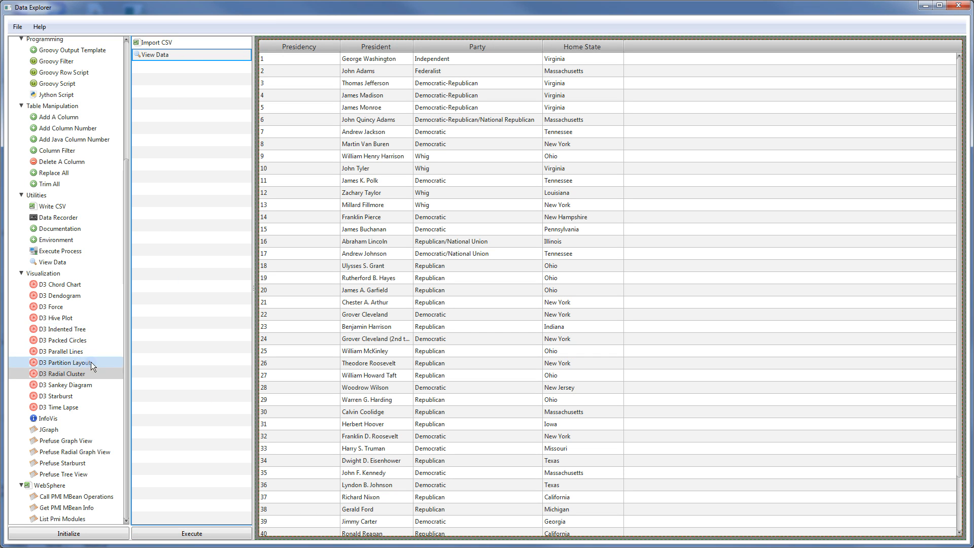
Add a D3 Sankey Diagram step with width 1000, height 800 and chart title 'Presidents'
left_click(84, 384)
left_click_drag(163, 325, 209, 71)
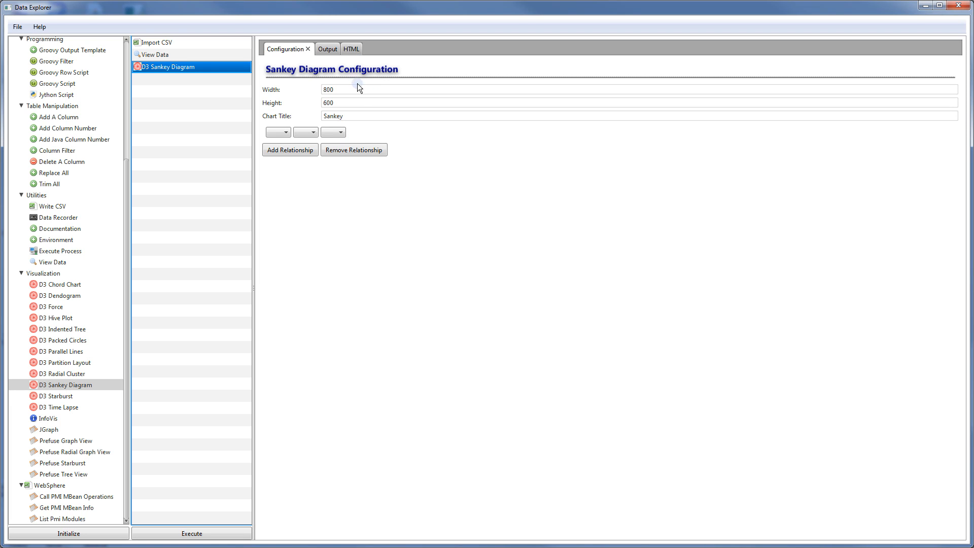
left_click(323, 90)
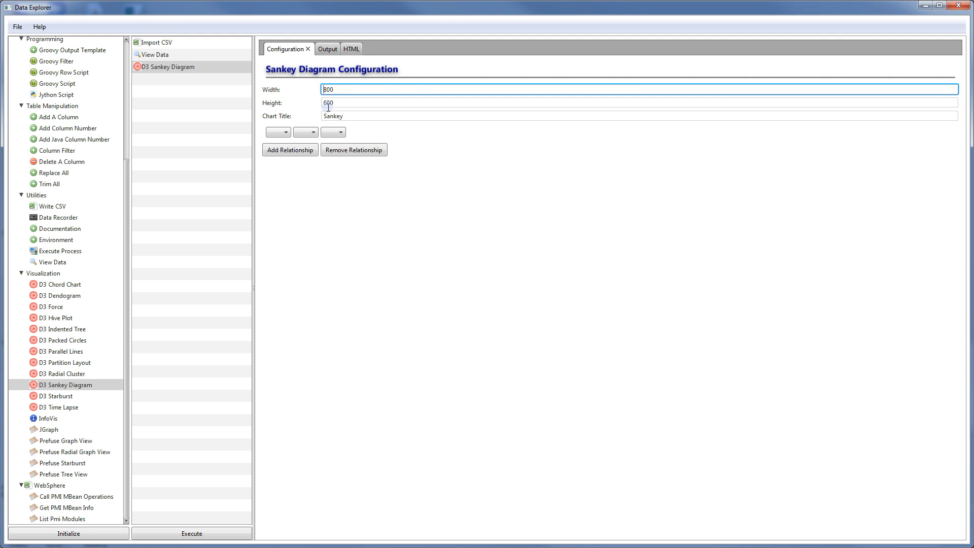
type("10")
left_click(325, 103)
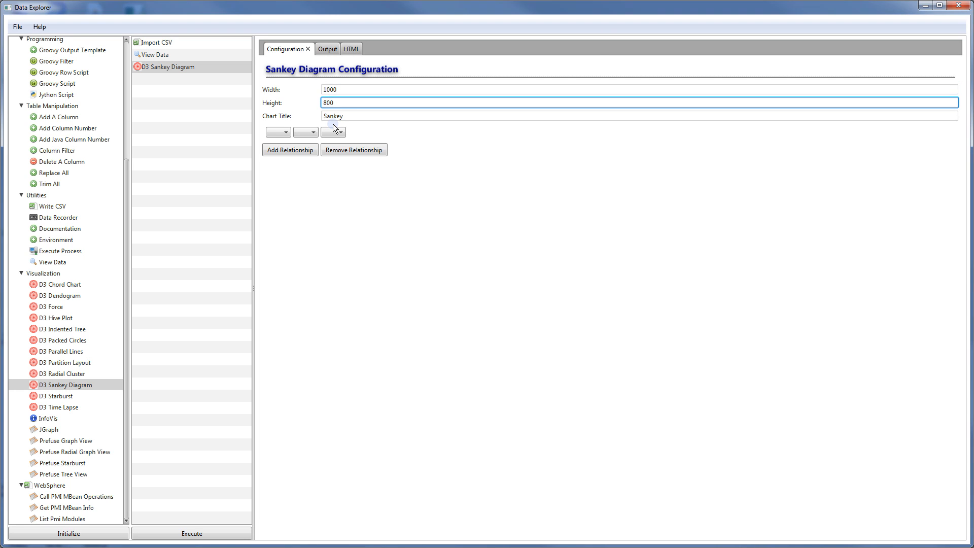
key("Tab")
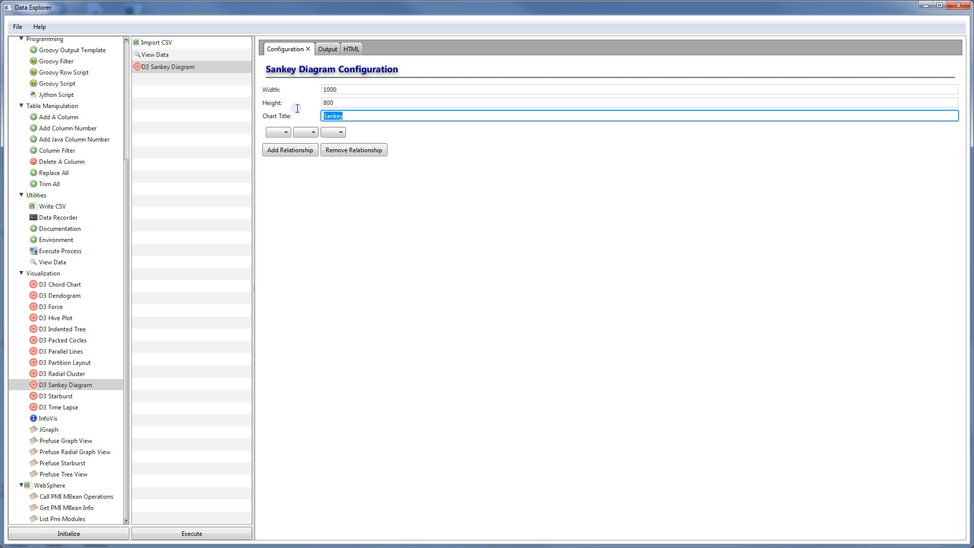
type("Presidents")
left_click(283, 133)
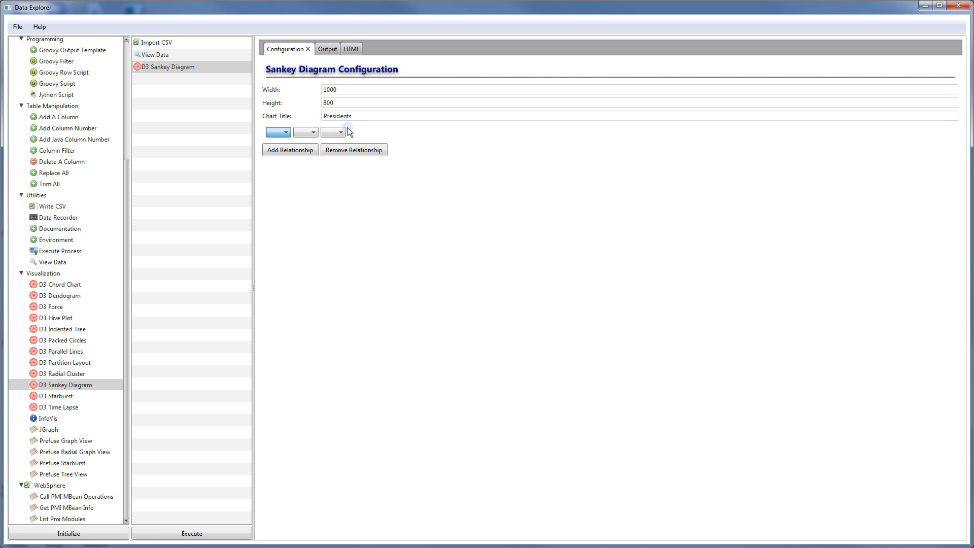
Load the column choices and set the Sankey relationship to President, Party and Presidency
left_click(213, 532)
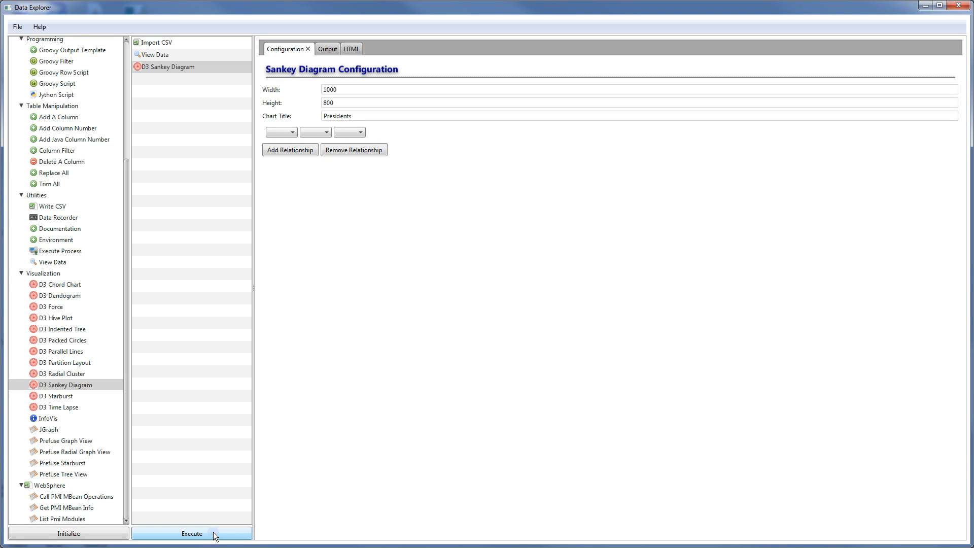
left_click(294, 132)
left_click(427, 199)
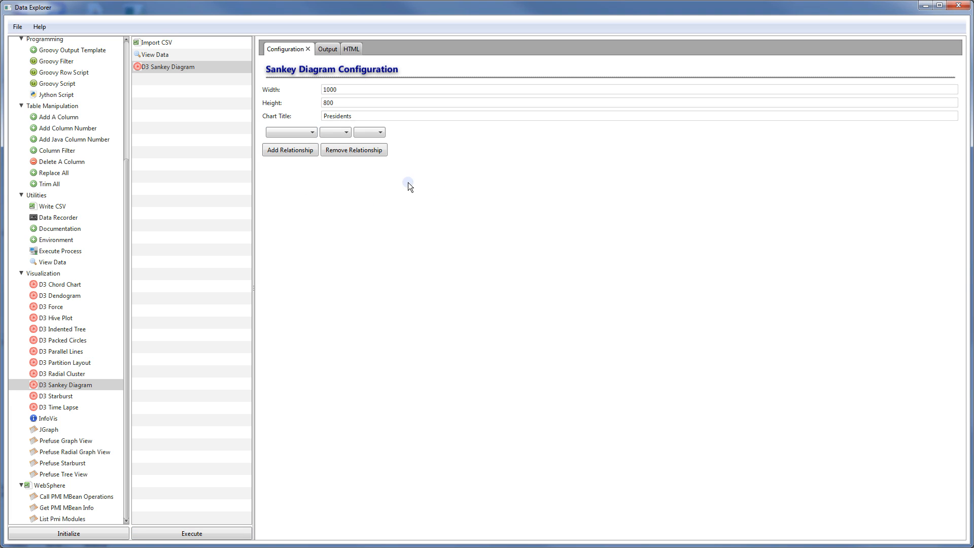
left_click(313, 133)
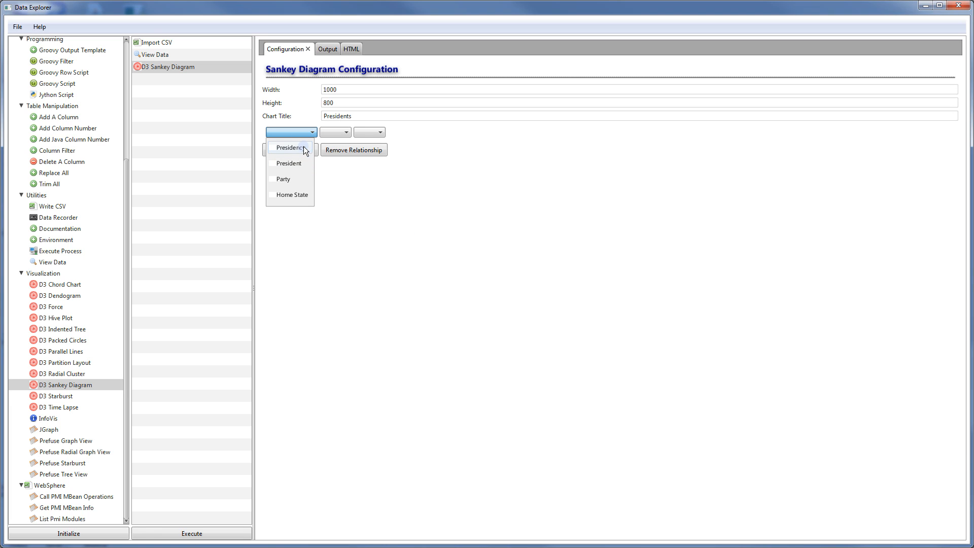
left_click(340, 196)
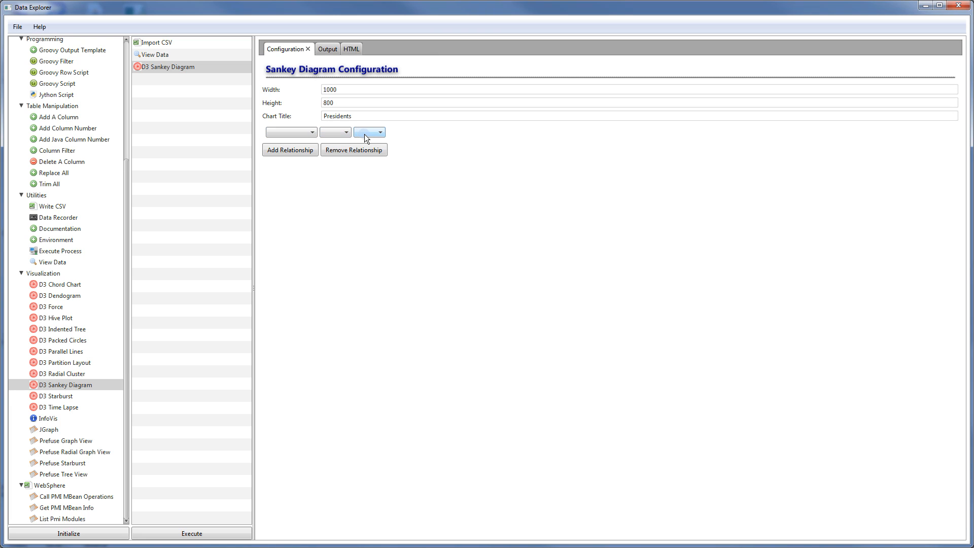
left_click(313, 133)
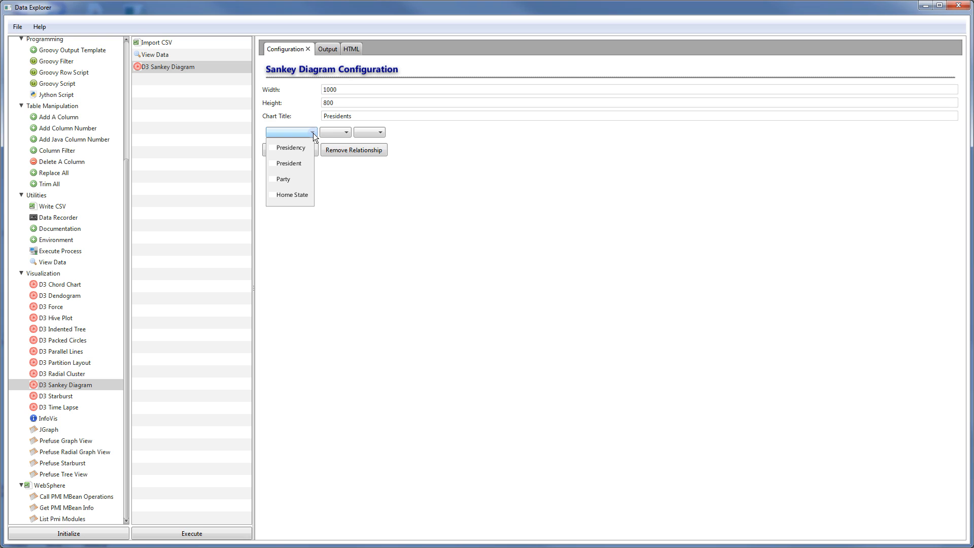
left_click(292, 163)
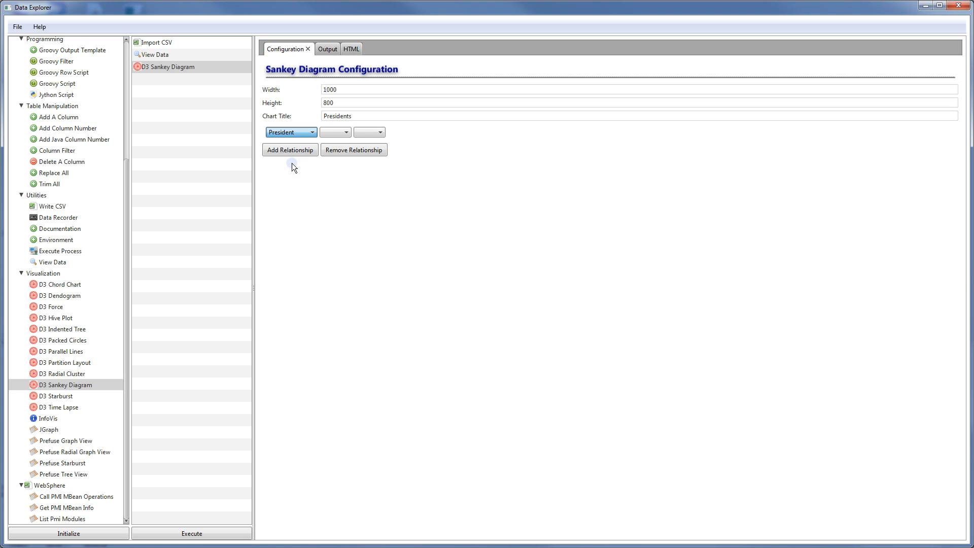
left_click(345, 133)
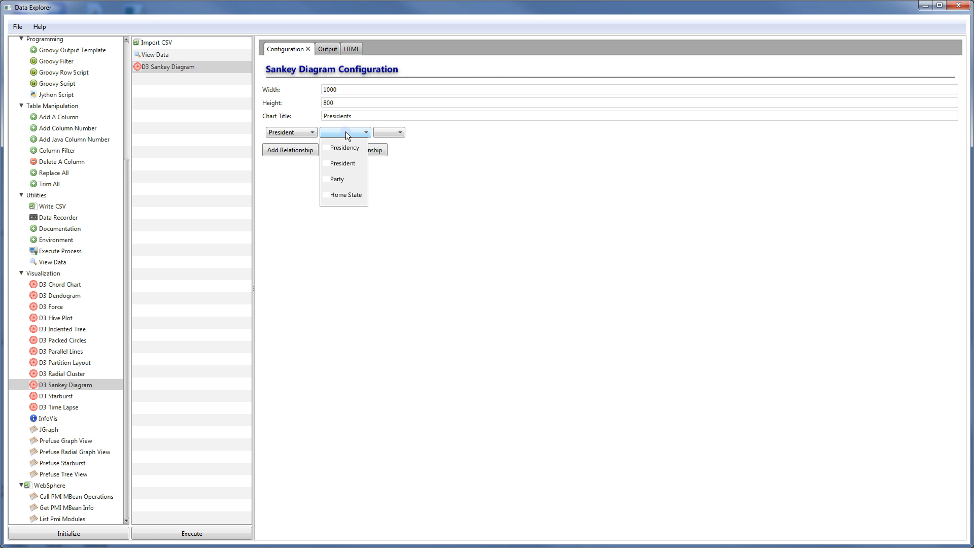
left_click(349, 180)
left_click(395, 134)
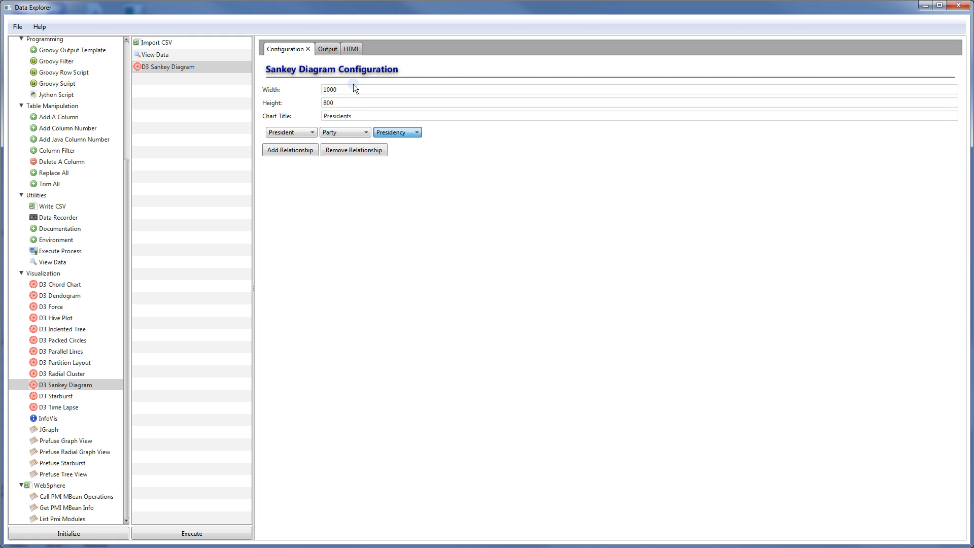
left_click(351, 48)
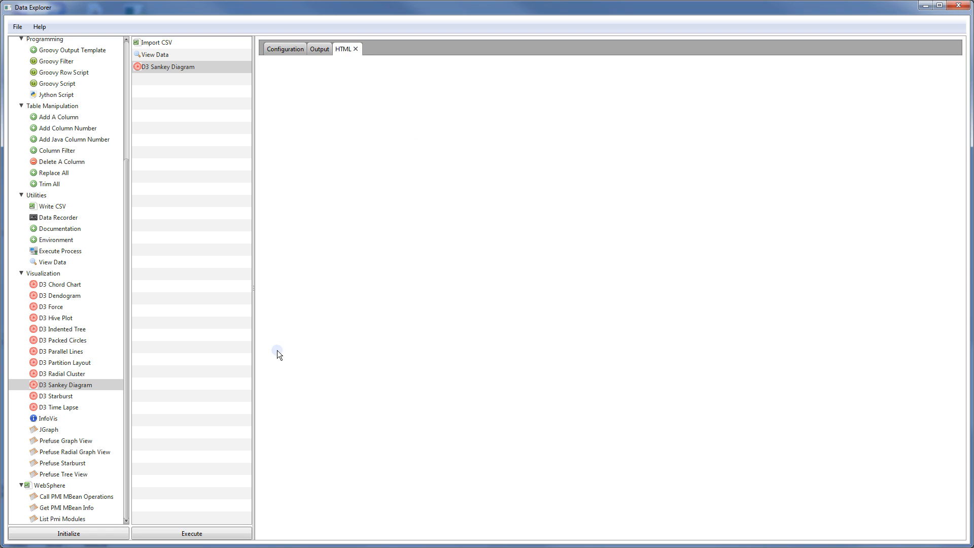
Execute the workflow to render the Presidents Sankey linking each president to a party
left_click(218, 535)
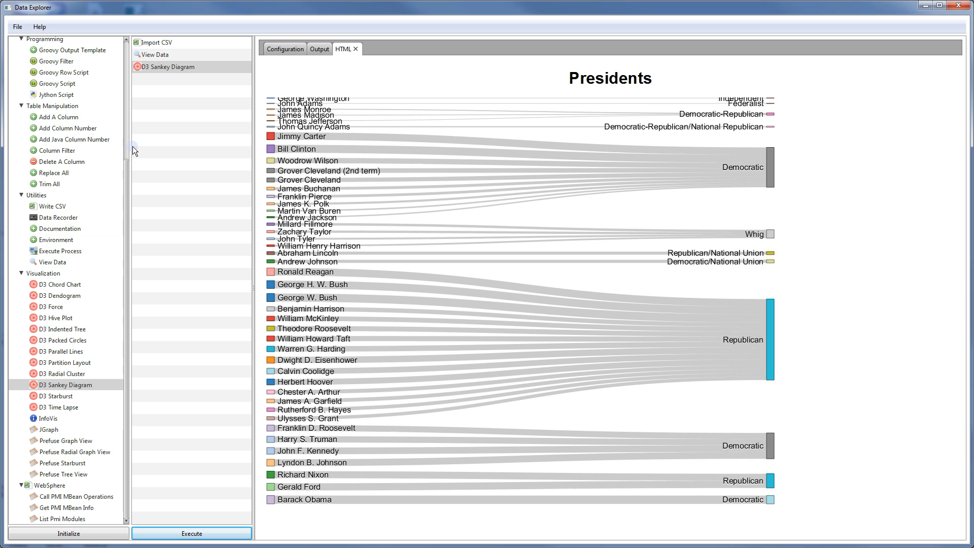
left_click_drag(126, 176, 130, 142)
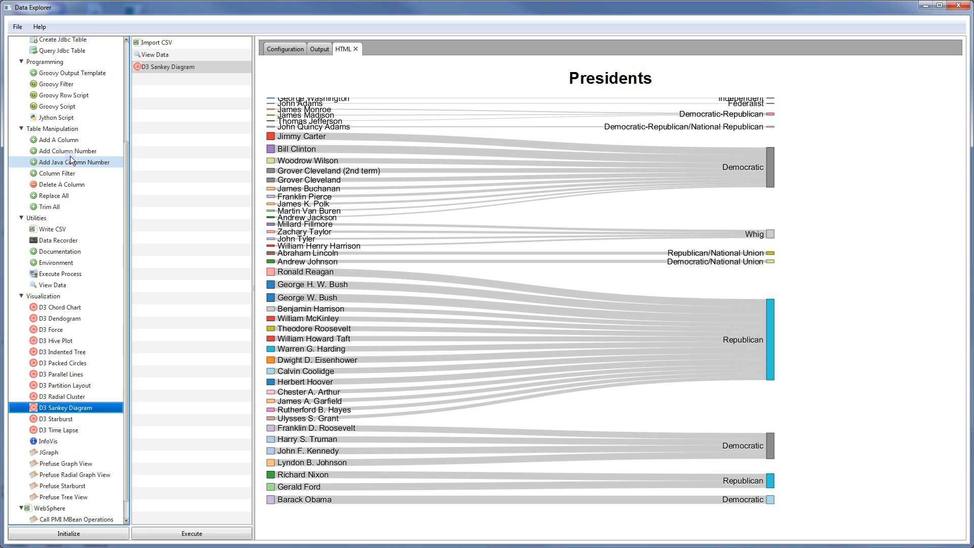
Insert an Add A Column step before the Sankey, named NUM with value 1
left_click(66, 142)
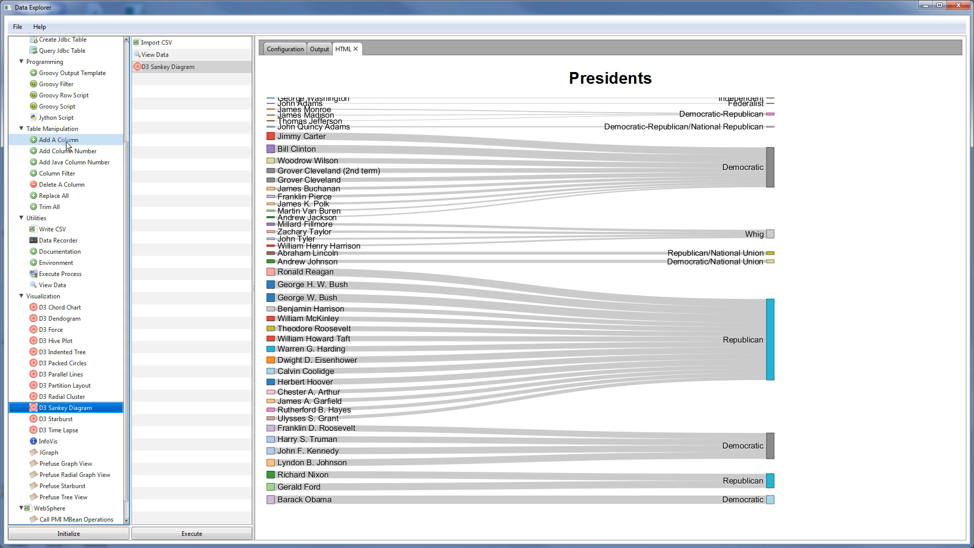
left_click_drag(168, 82, 179, 71)
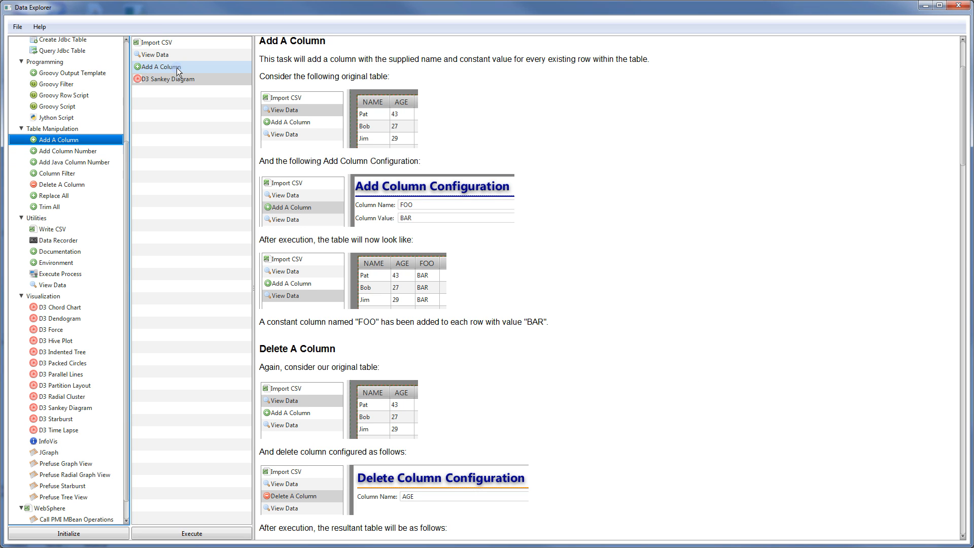
left_click(179, 70)
left_click(322, 65)
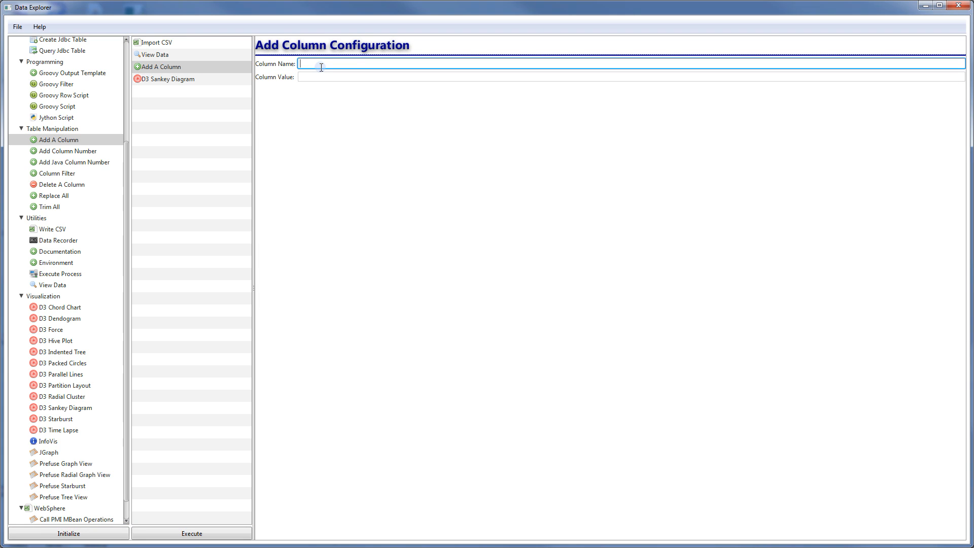
type("NUM")
left_click(345, 75)
type("1")
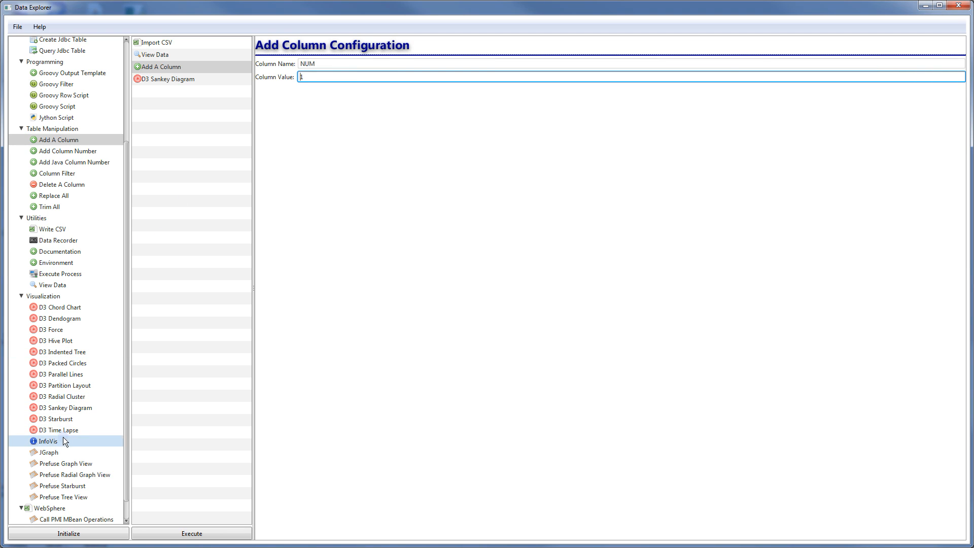
Place a View Data step before the Sankey and rerun to show the NUM column
left_click_drag(57, 285, 170, 82)
left_click_drag(169, 81, 169, 81)
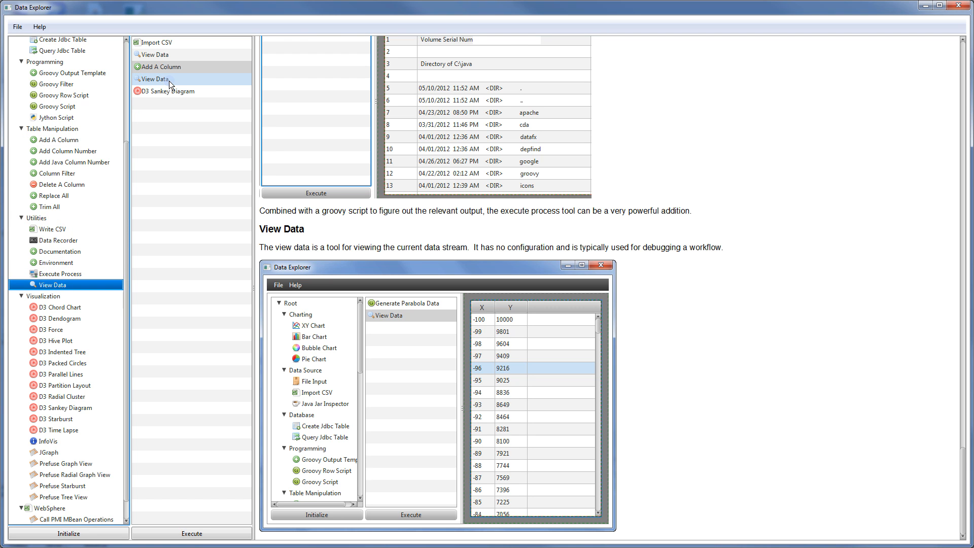
left_click(169, 80)
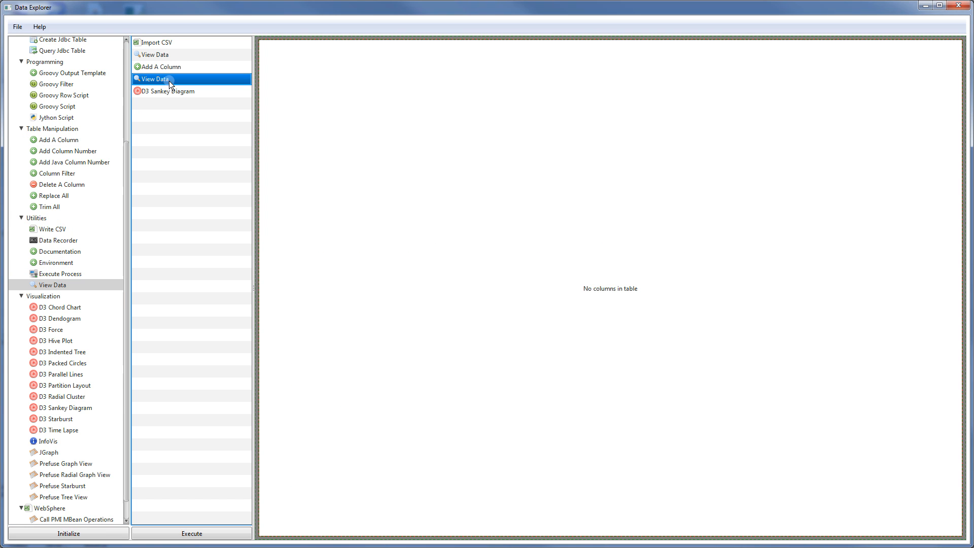
left_click(190, 534)
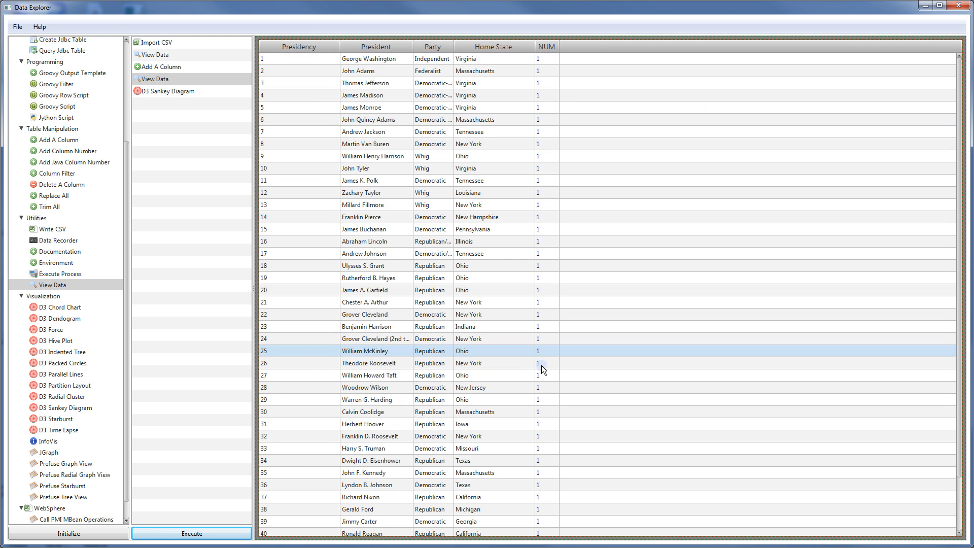
left_click(157, 92)
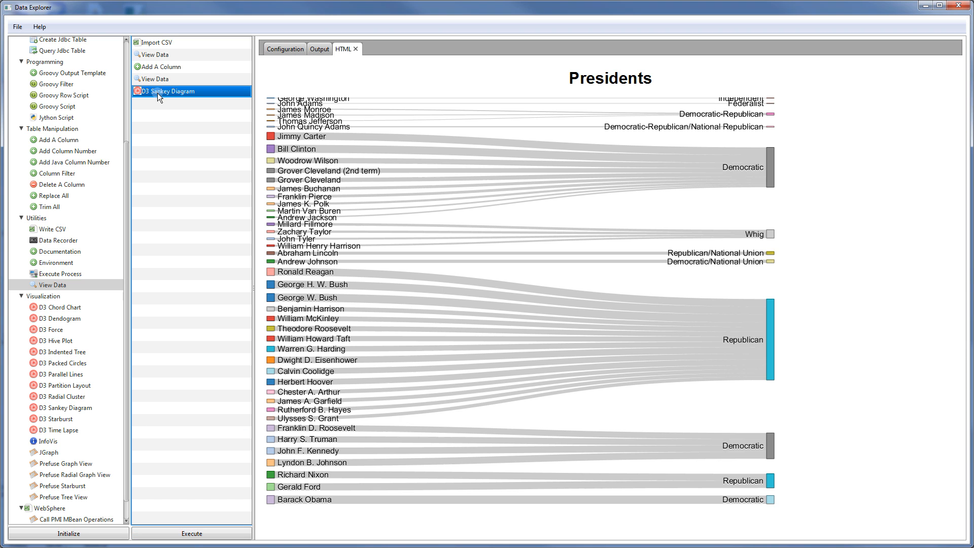
Switch the Sankey's third dropdown to NUM and redraw the Presidents diagram
left_click(293, 49)
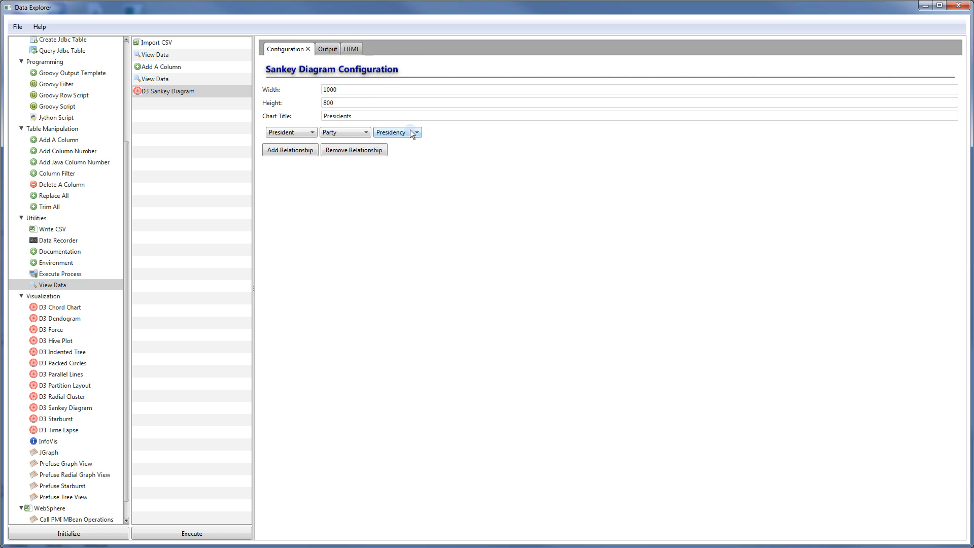
left_click(410, 132)
left_click(360, 50)
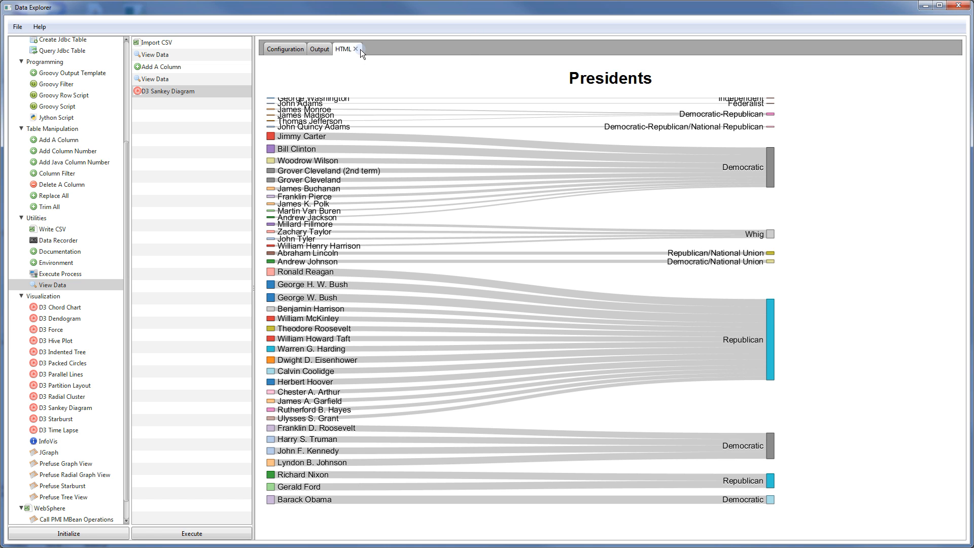
left_click(181, 531)
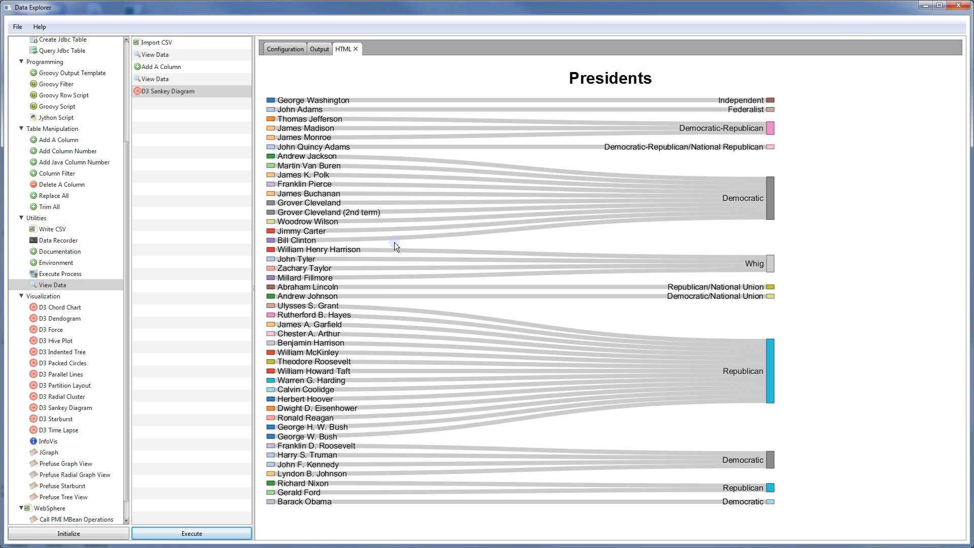
Save the Sankey's generated HTML source to the output folder as PrezSankey.html
left_click(320, 50)
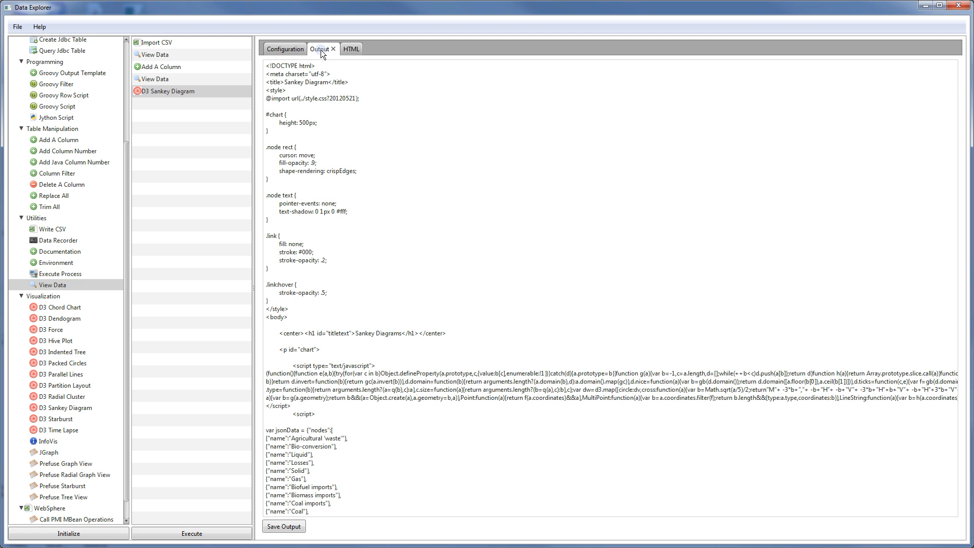
left_click(285, 526)
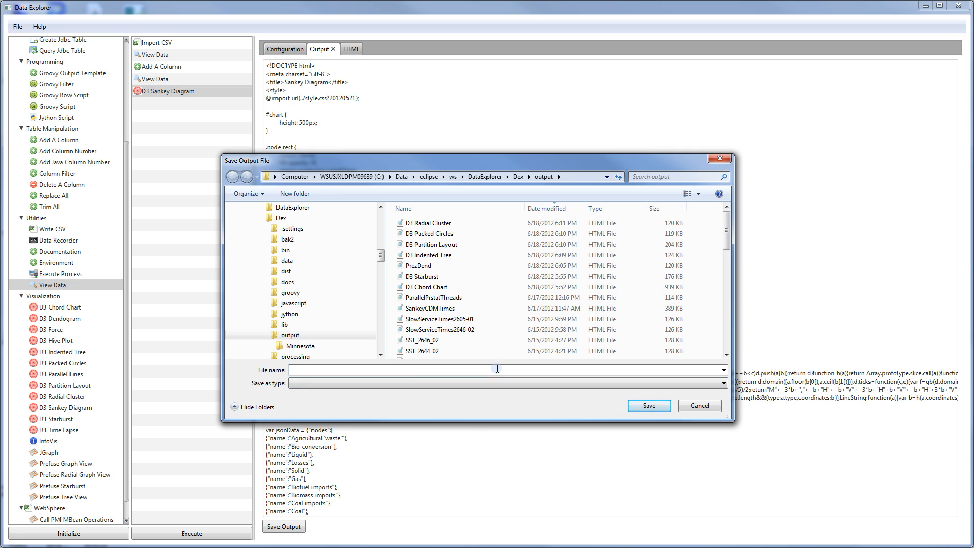
type("Prez")
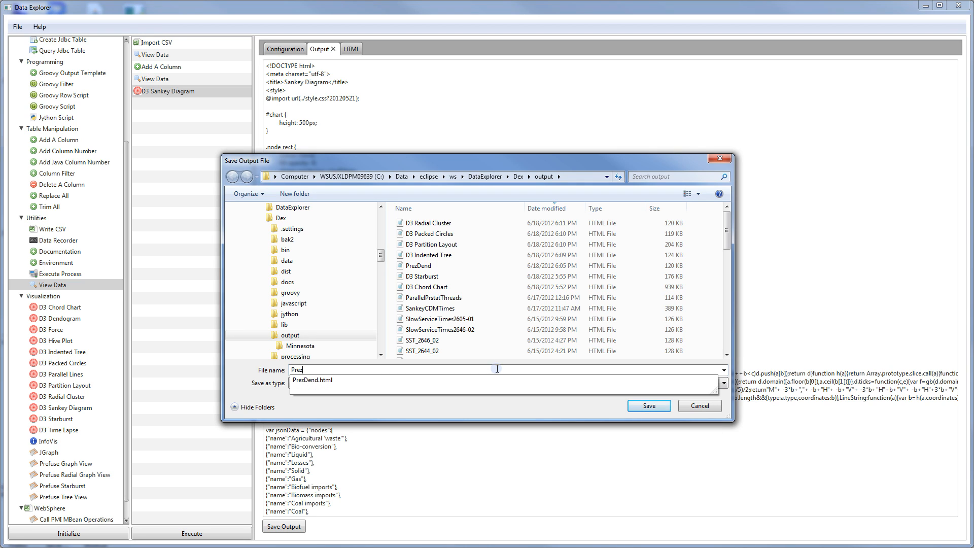
type("Sanke")
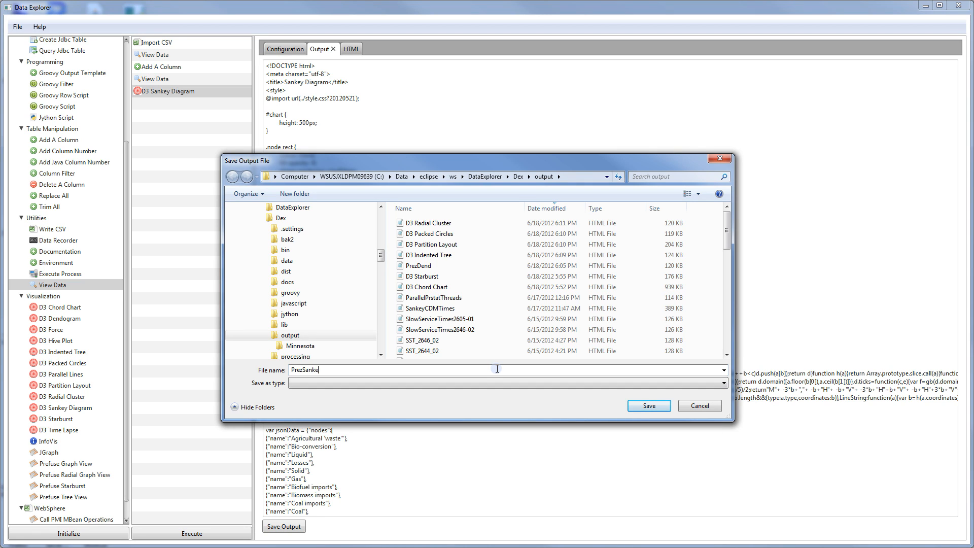
type("y.html")
key("Return")
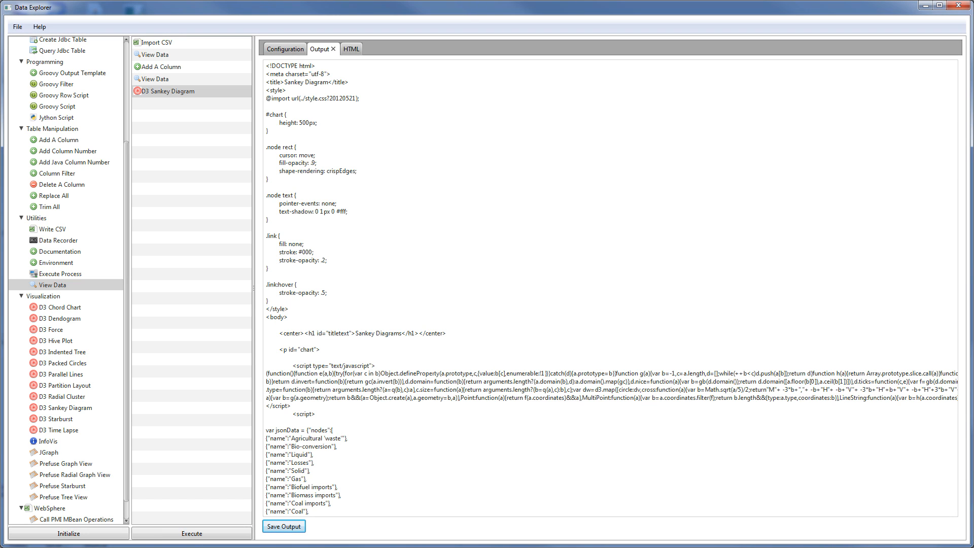
left_click(376, 547)
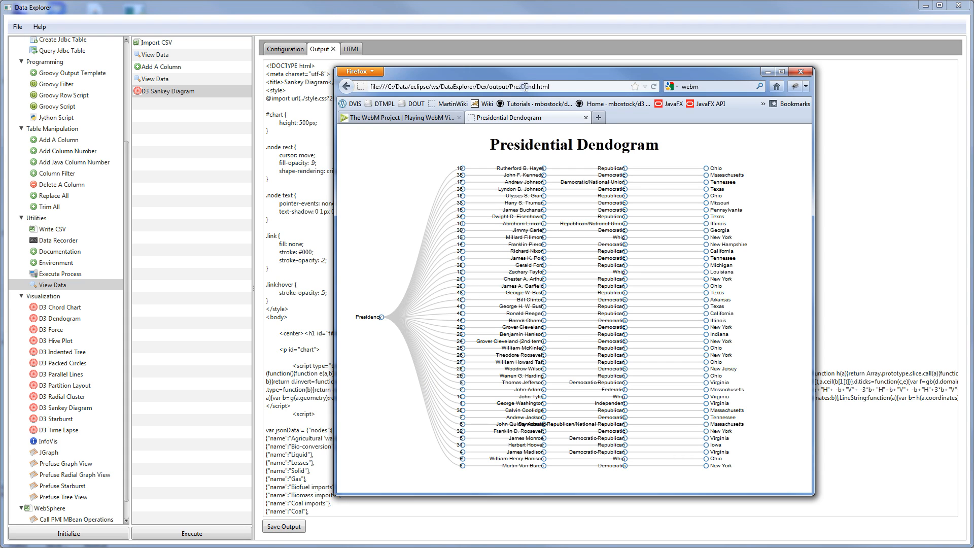
In Firefox, browse the output folder sorted by name and open PrezSankey.html
left_click_drag(522, 87, 574, 87)
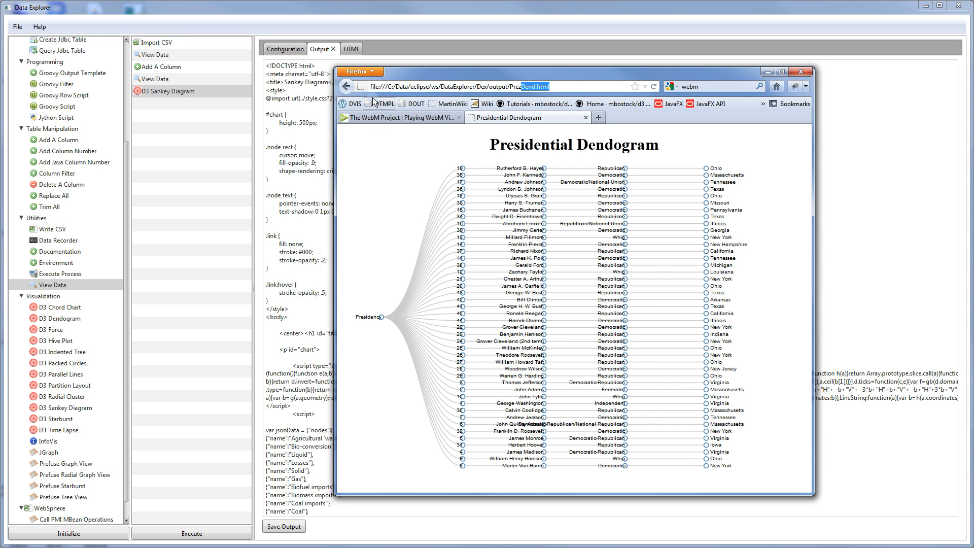
left_click(347, 87)
left_click(654, 88)
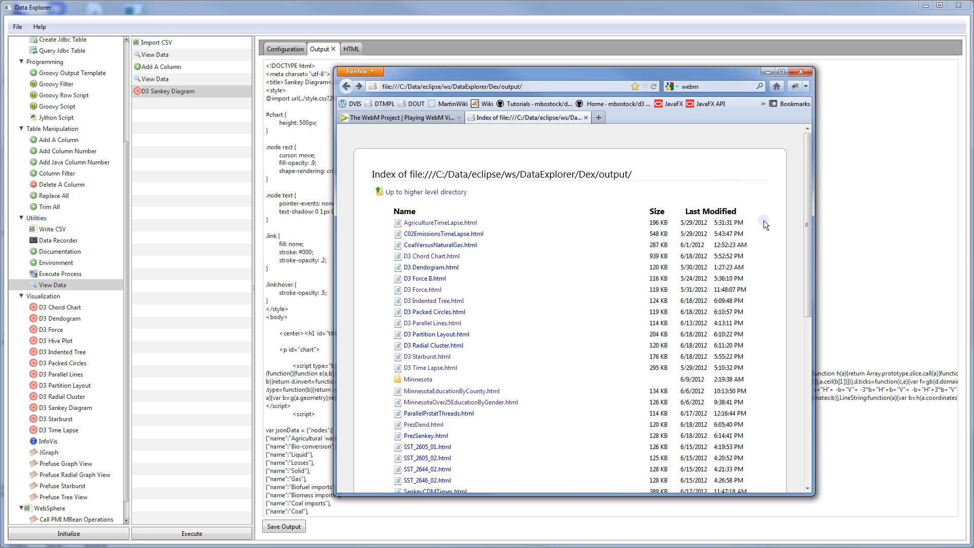
left_click_drag(811, 226, 818, 306)
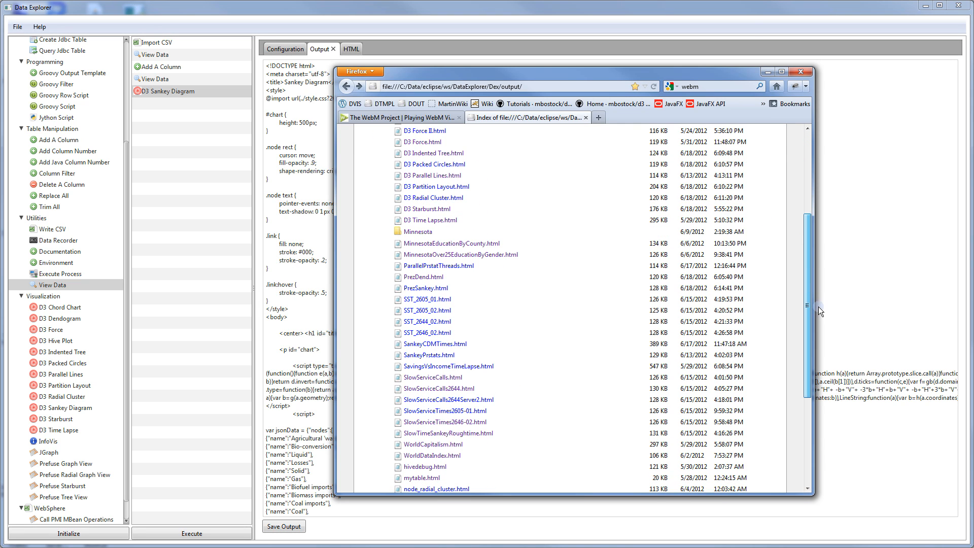
left_click(437, 290)
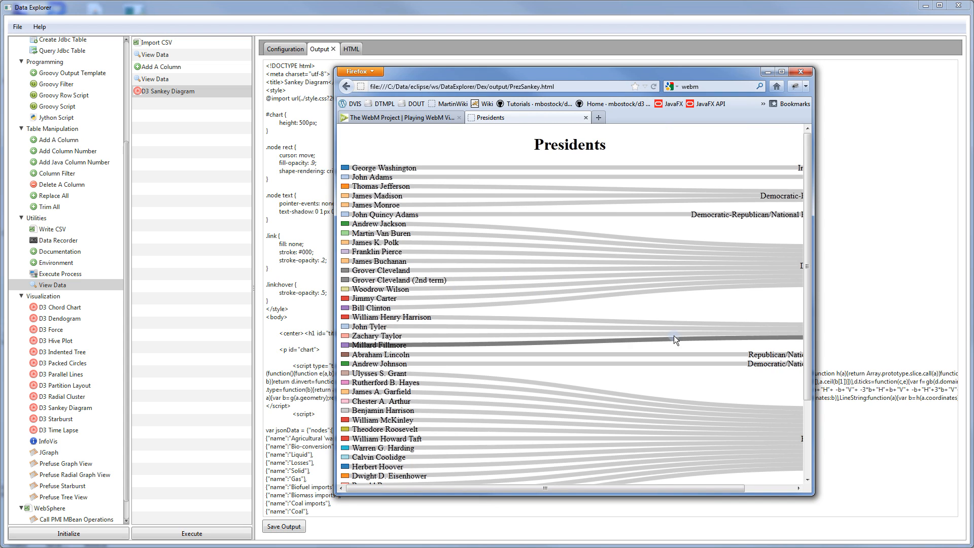
Enlarge and reposition the Firefox window to view the full Presidents Sankey diagram
left_click_drag(815, 470, 928, 470)
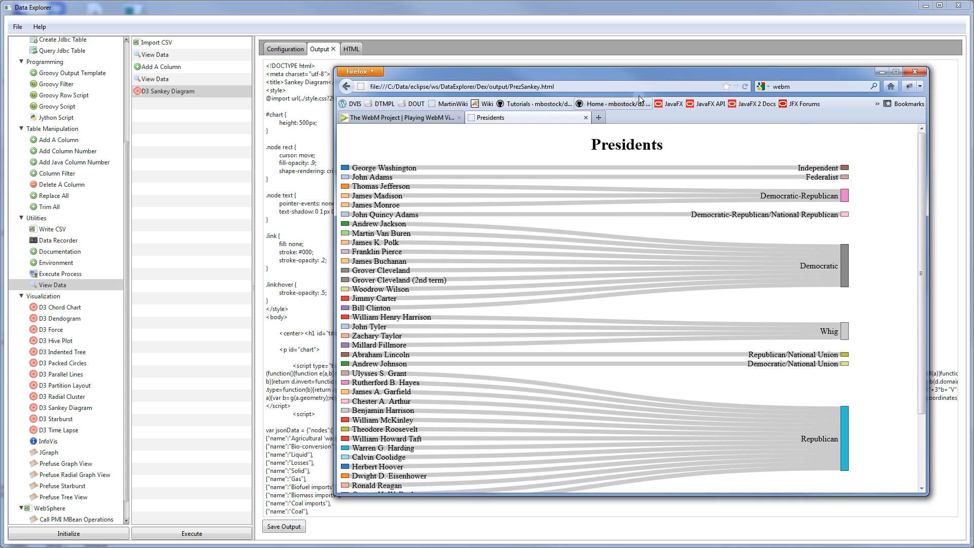
left_click_drag(634, 78, 559, 42)
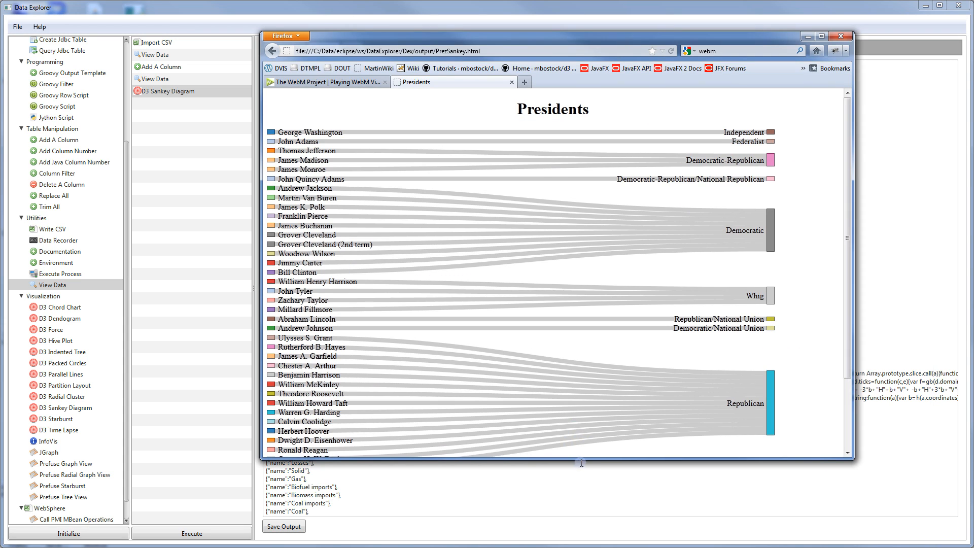
left_click_drag(581, 460, 581, 526)
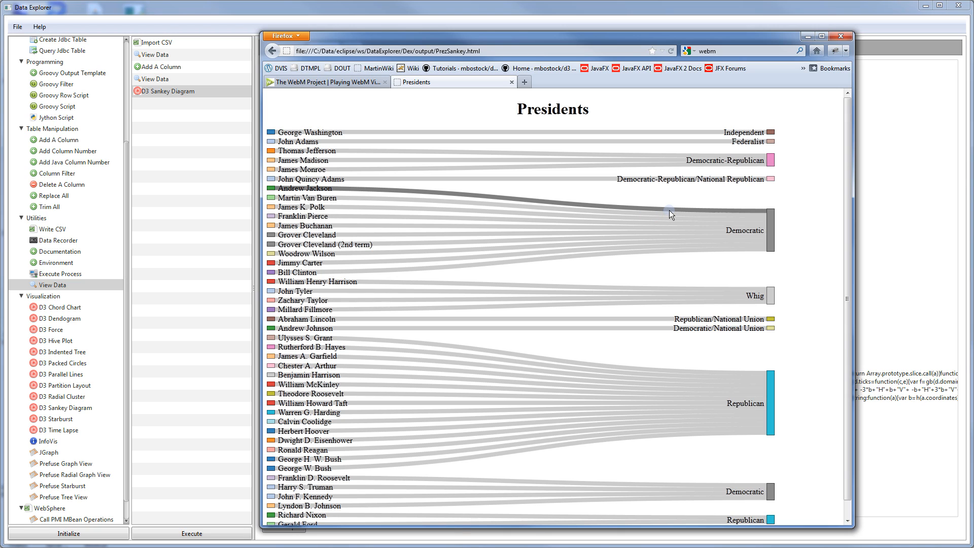
mouse_move(669, 210)
mouse_move(515, 201)
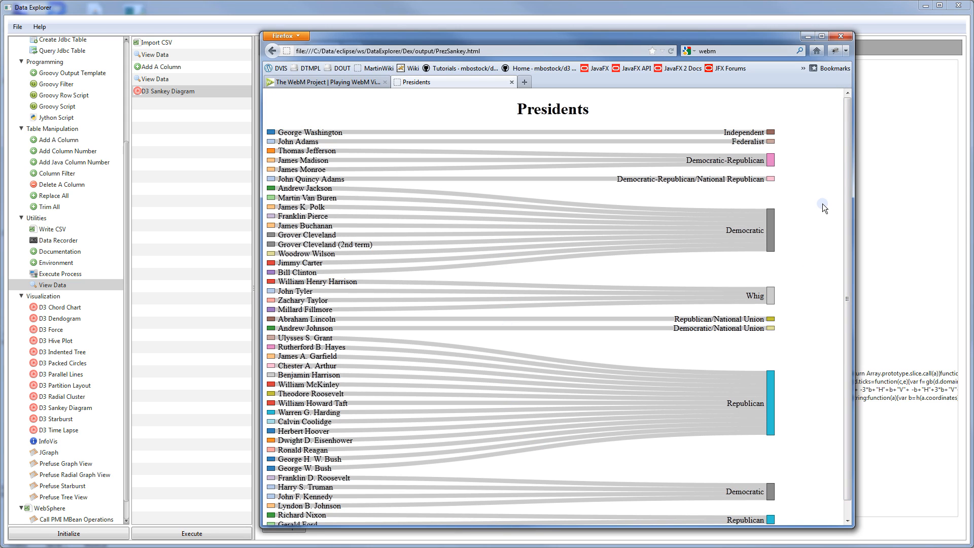
left_click(334, 8)
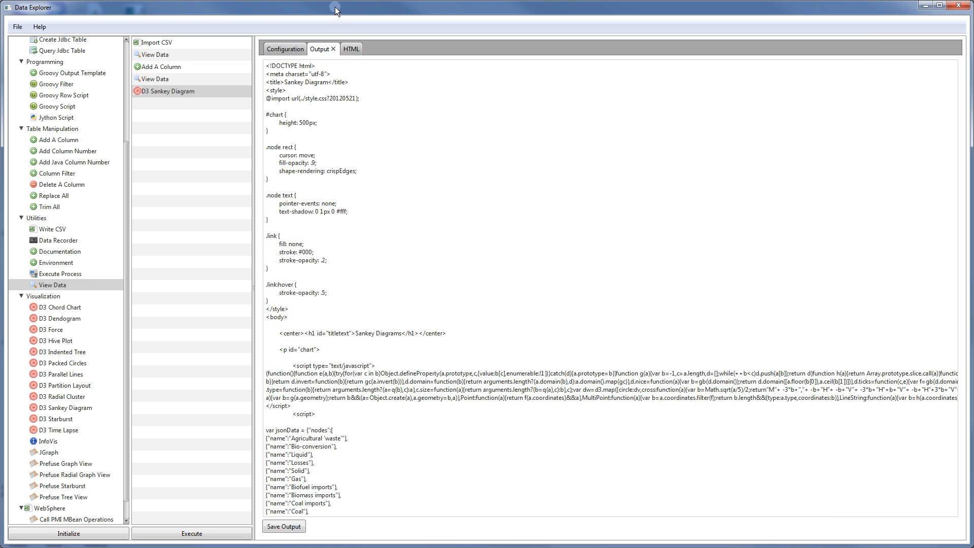
Add a Party → Home State relationship weighted by NUM and re-execute the Sankey
left_click(277, 49)
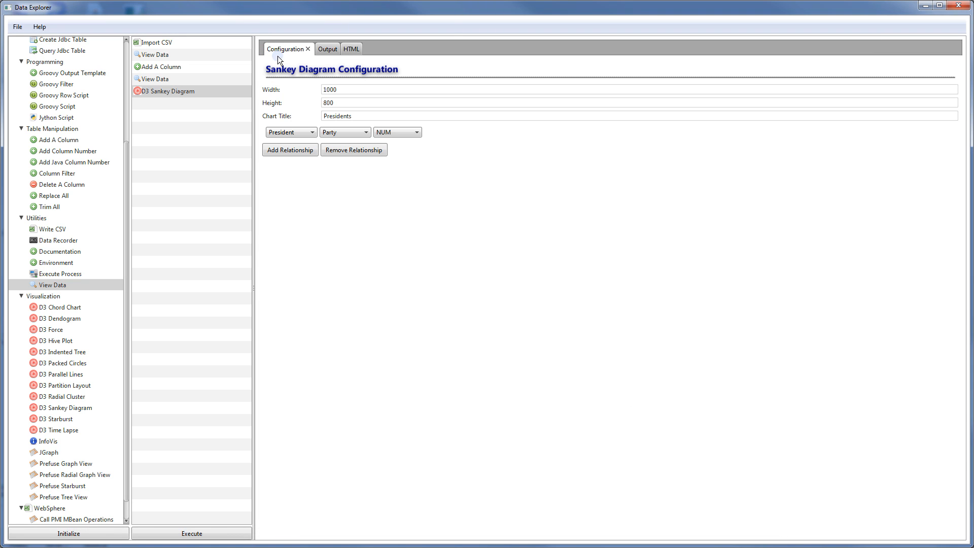
left_click(299, 150)
left_click(312, 146)
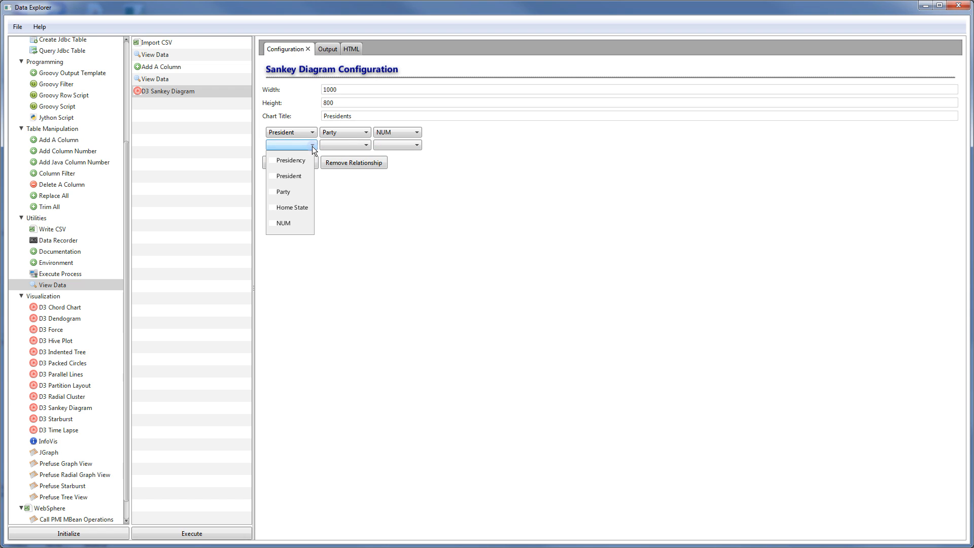
left_click(298, 192)
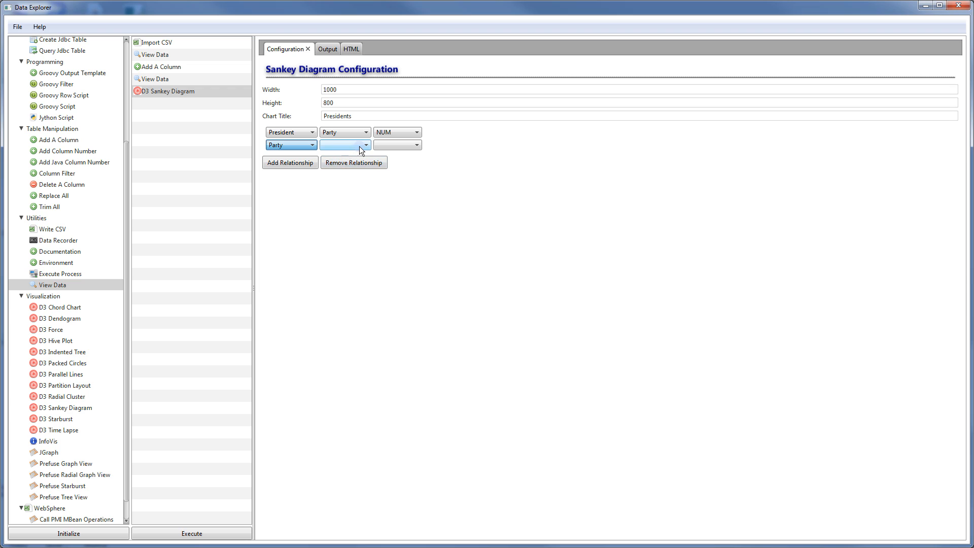
left_click(359, 146)
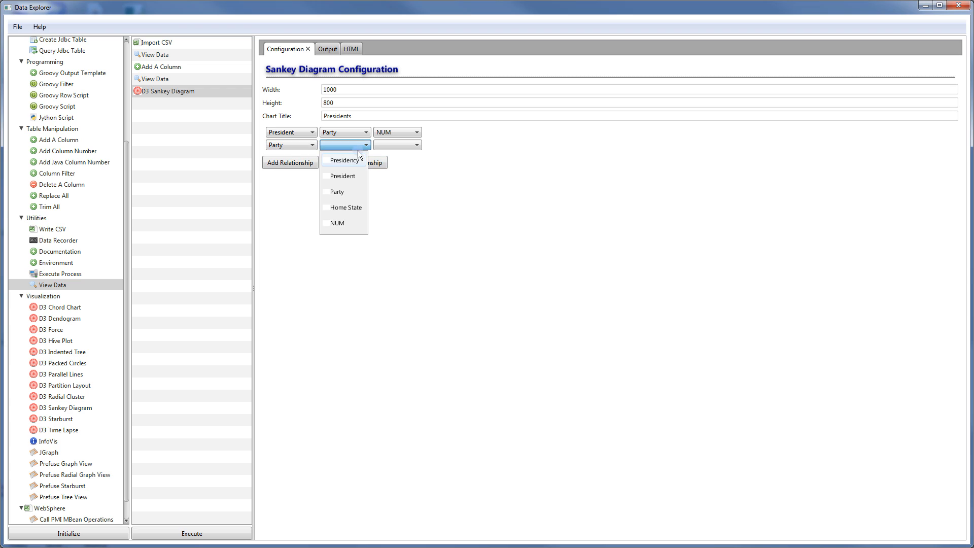
left_click(350, 206)
left_click(400, 146)
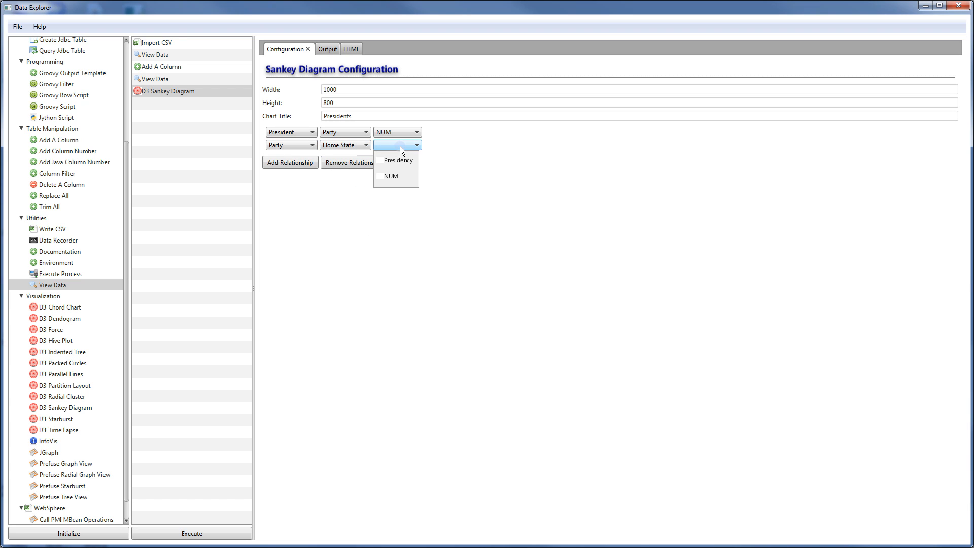
left_click(400, 174)
left_click(351, 49)
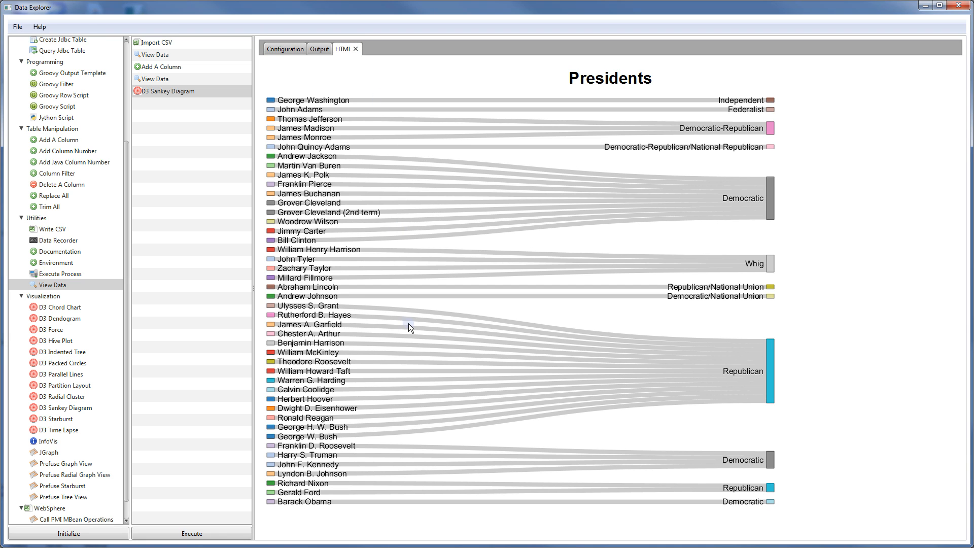
left_click(228, 529)
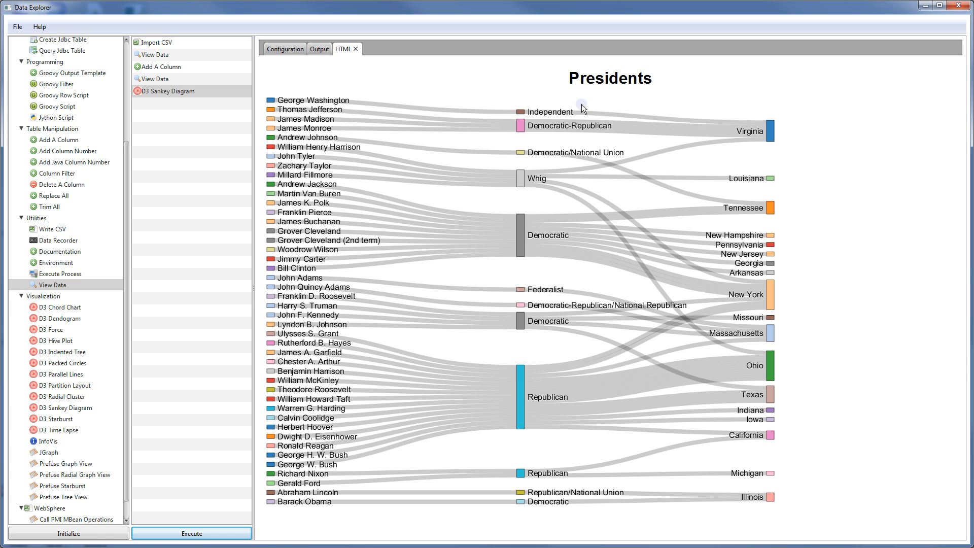
Save the extended Sankey's HTML source to the output folder as PrezSankey2.html
left_click(325, 50)
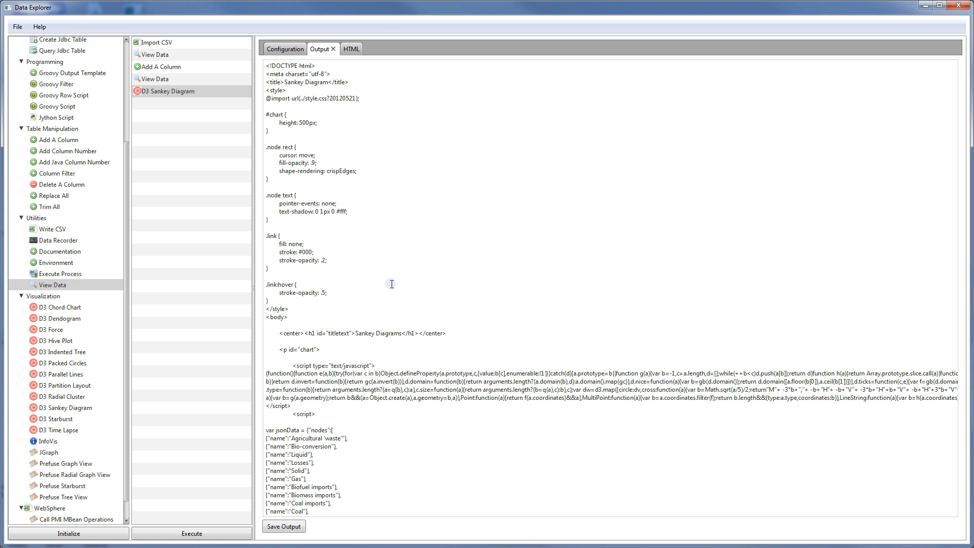
left_click(284, 527)
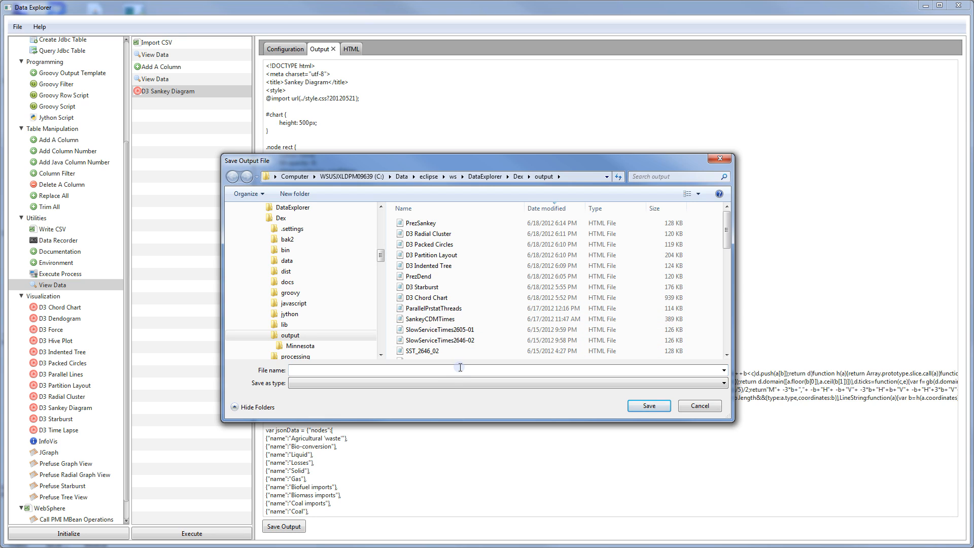
type("Prez")
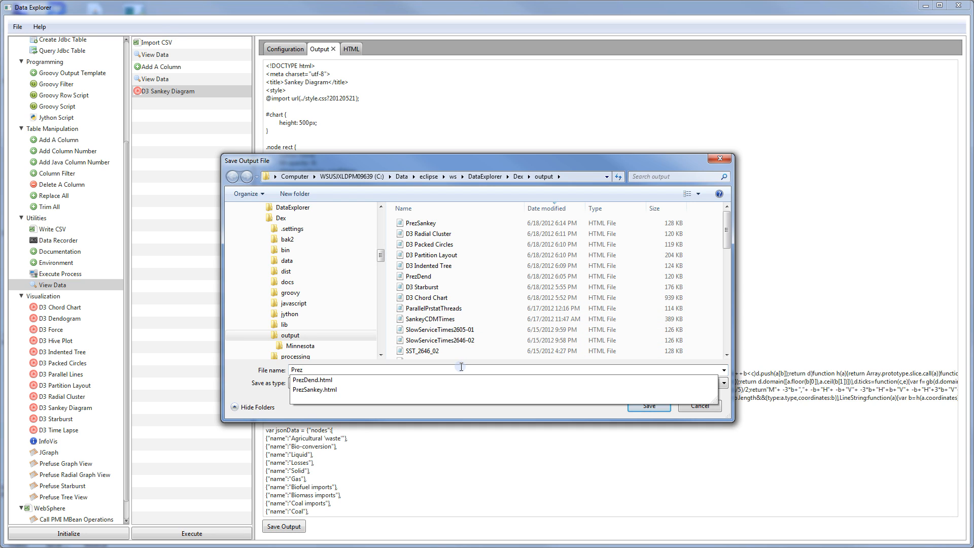
key("Down")
key("Down")
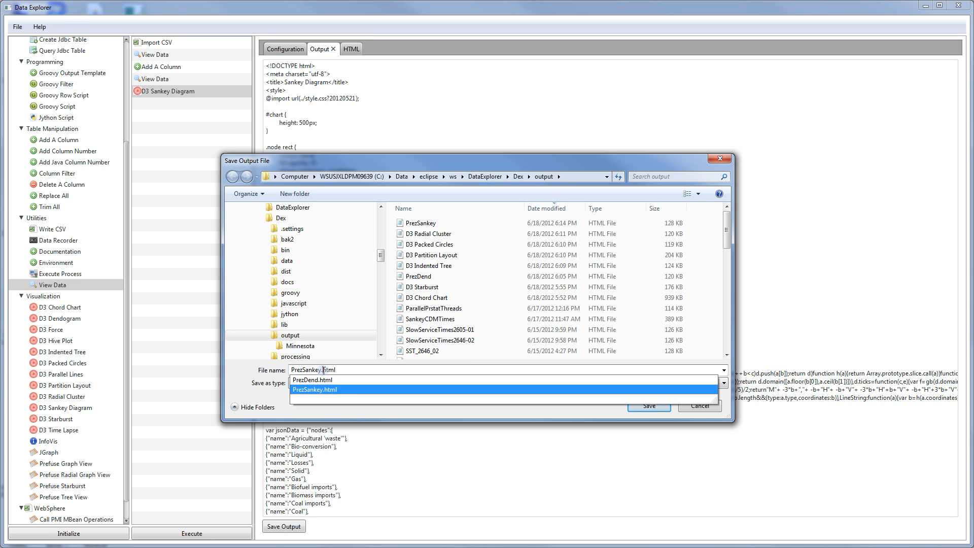
key("Return")
key("Return")
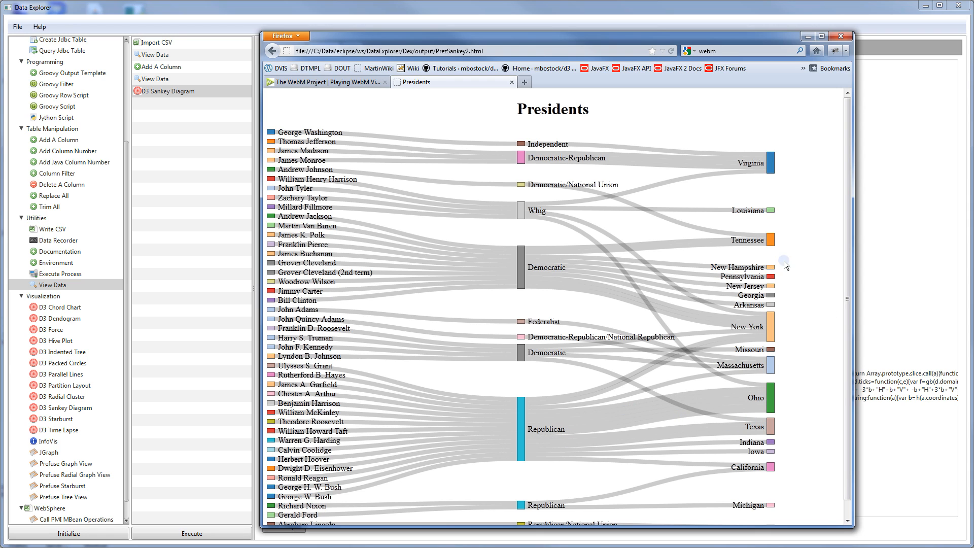
Replace the D3 Sankey Diagram step with a D3 Starburst step and execute the pipeline
left_click(228, 8)
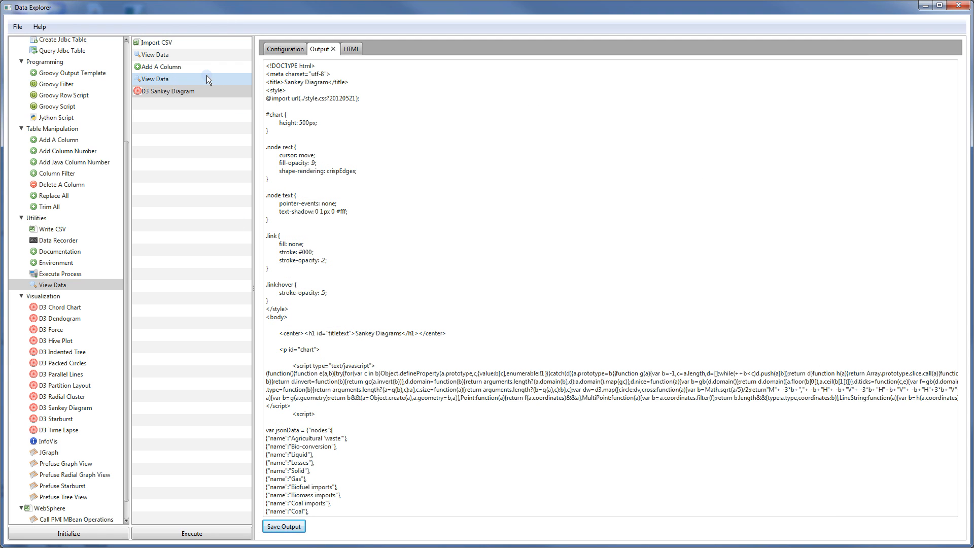
key("Delete")
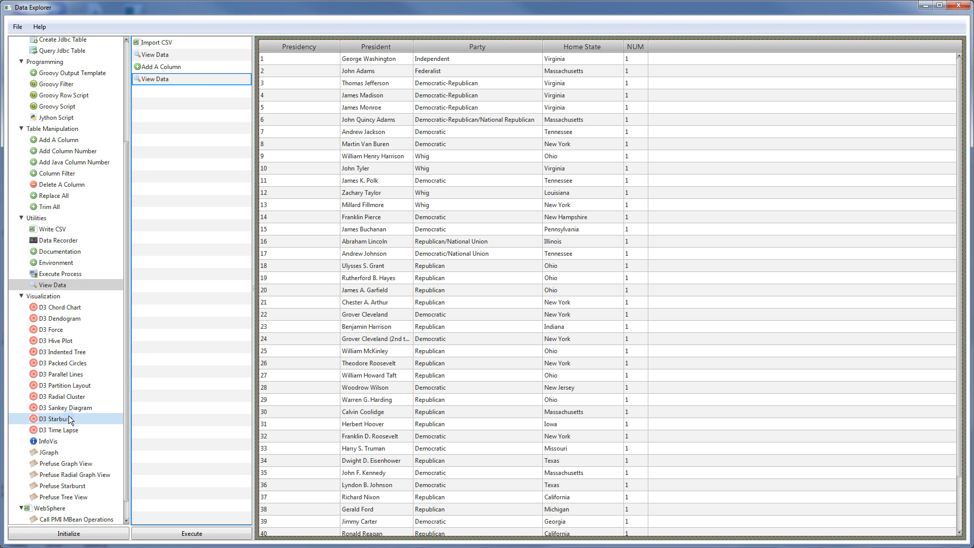
left_click_drag(67, 422, 176, 368)
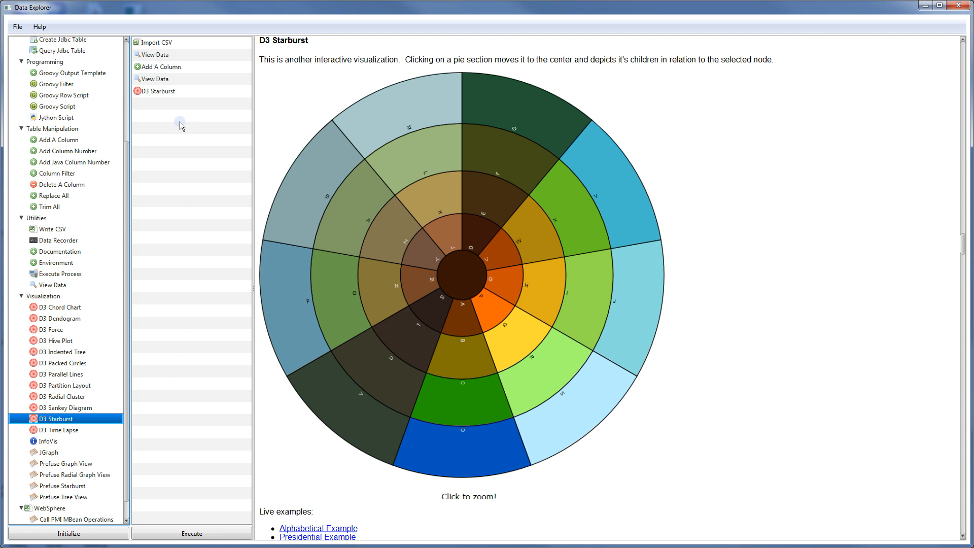
left_click(193, 93)
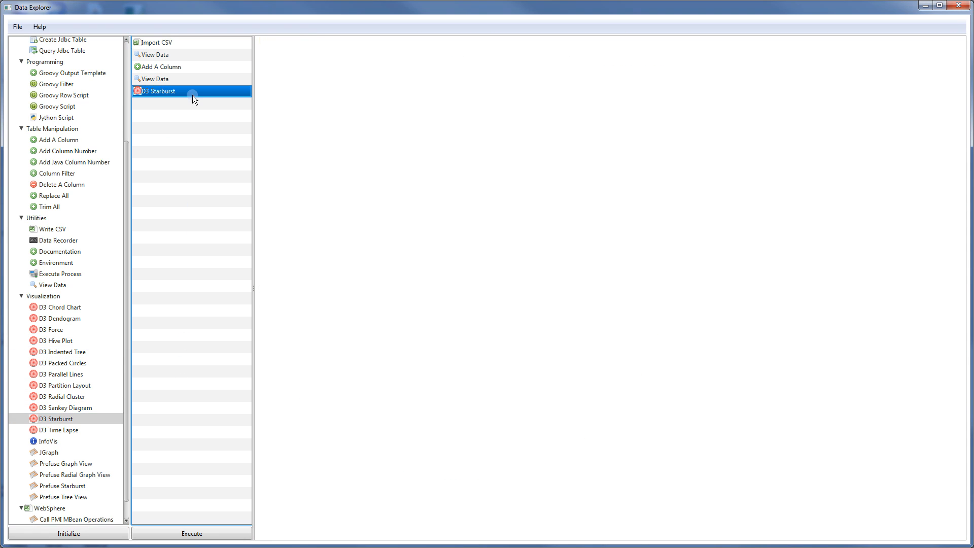
left_click(208, 534)
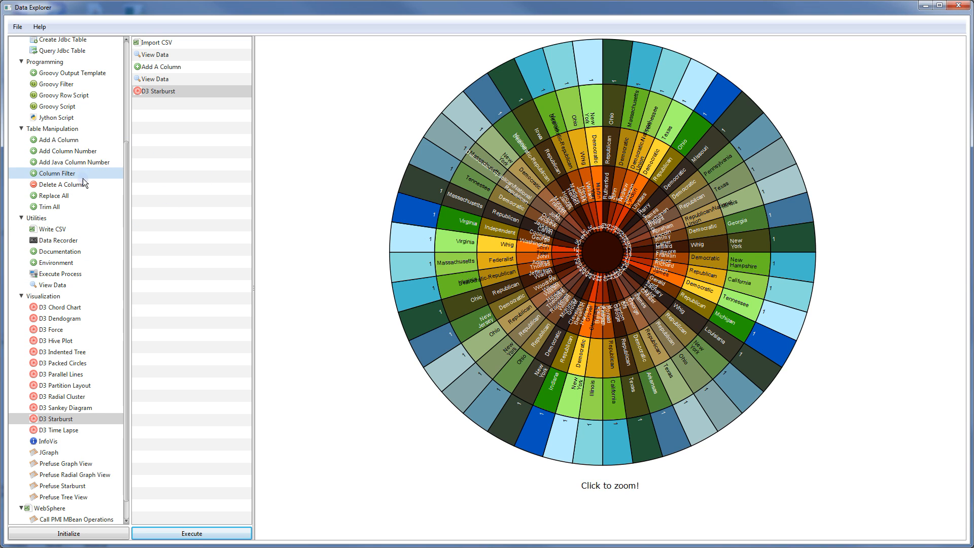
Insert a Delete A Column step before D3 Starburst and disable the Add A Column step
left_click(58, 185)
left_click_drag(58, 185, 164, 95)
left_click(163, 94)
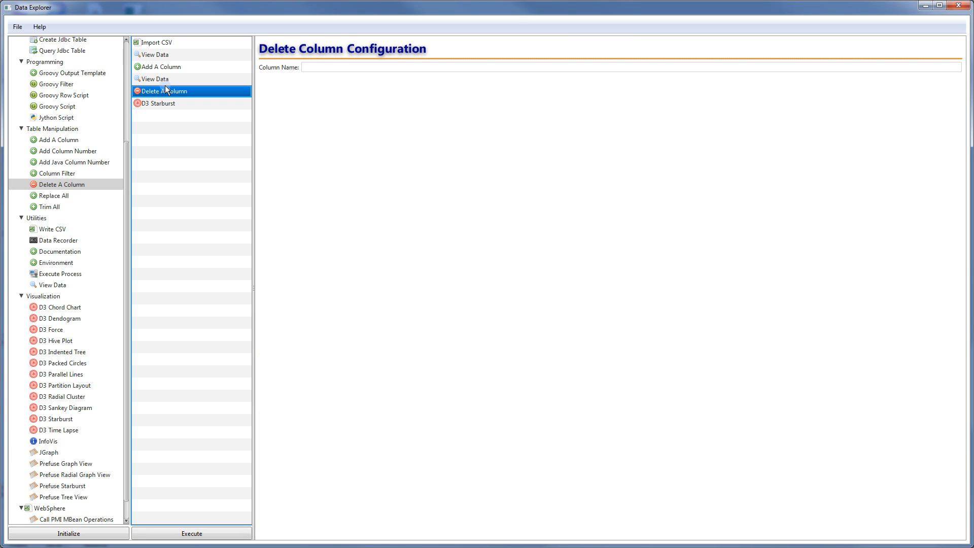
left_click(173, 67)
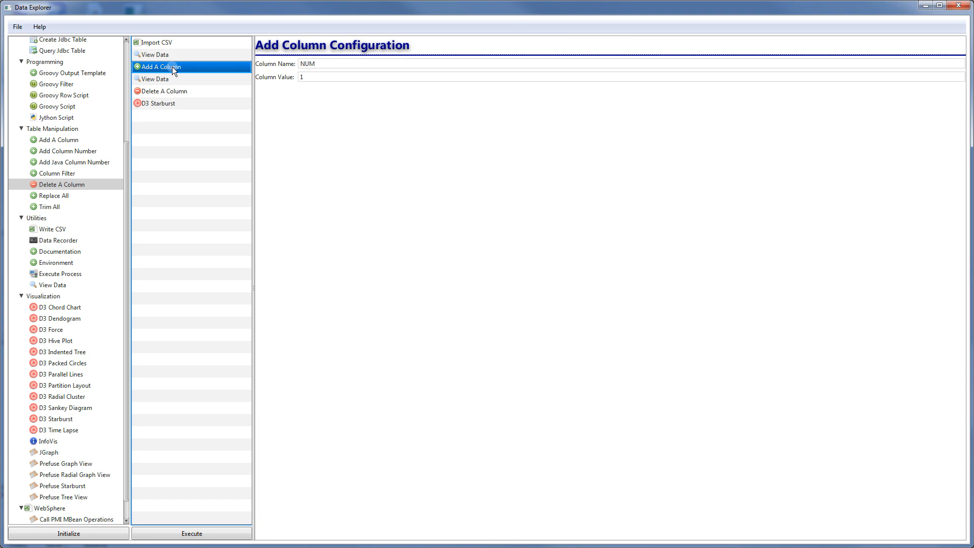
right_click(172, 66)
left_click(182, 75)
left_click(178, 78)
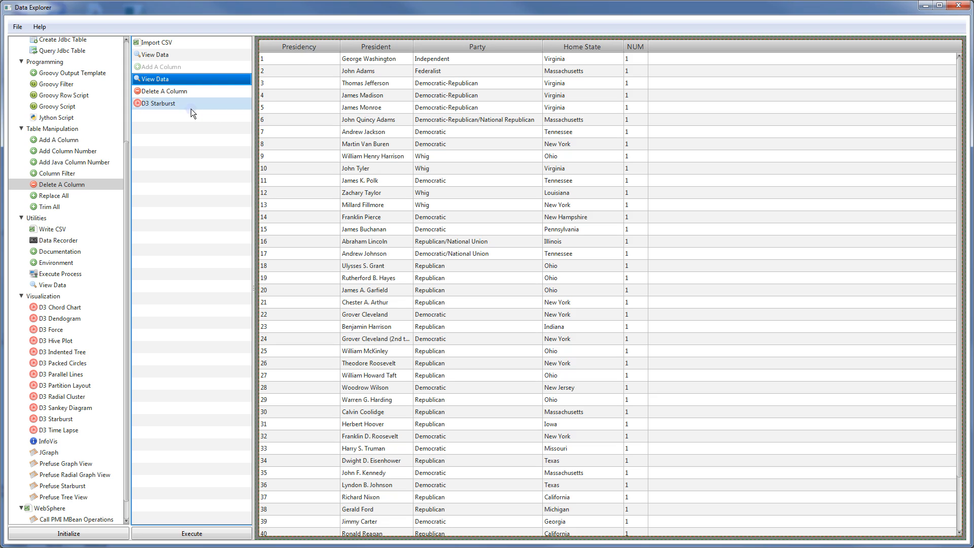
Set the Delete A Column step to remove the Presidency column
left_click(233, 93)
left_click(386, 67)
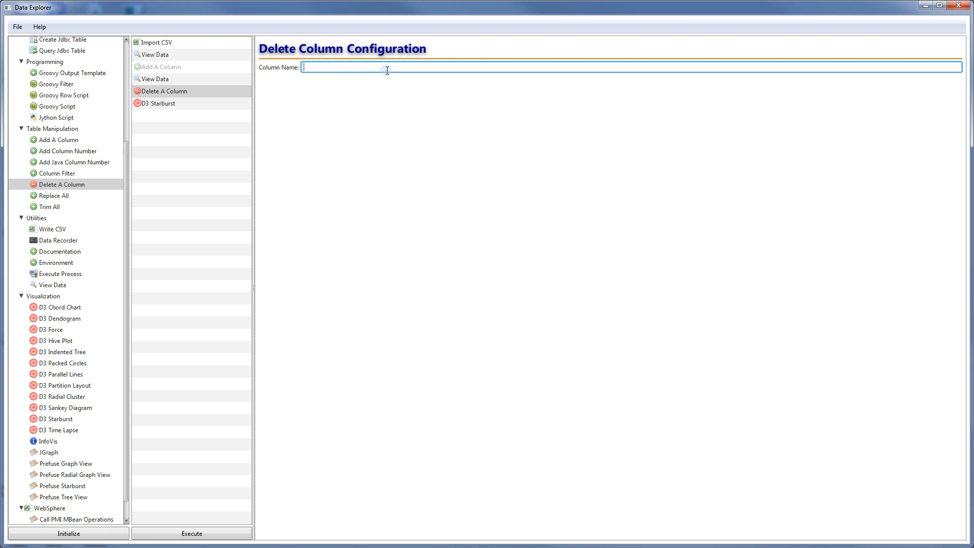
type("Presidency")
left_click(182, 104)
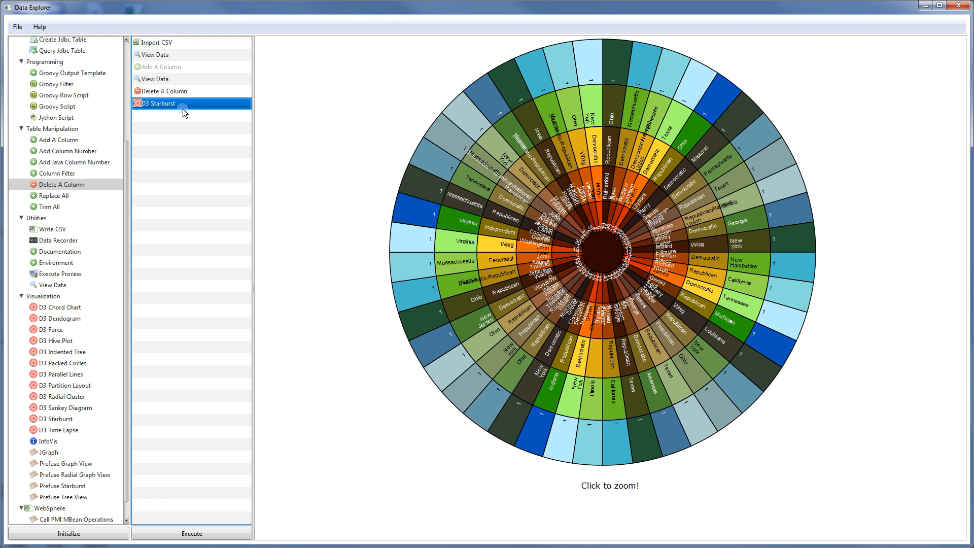
Re-execute to redraw the starburst, zooming into Calvin Coolidge's segment and back out
left_click(233, 538)
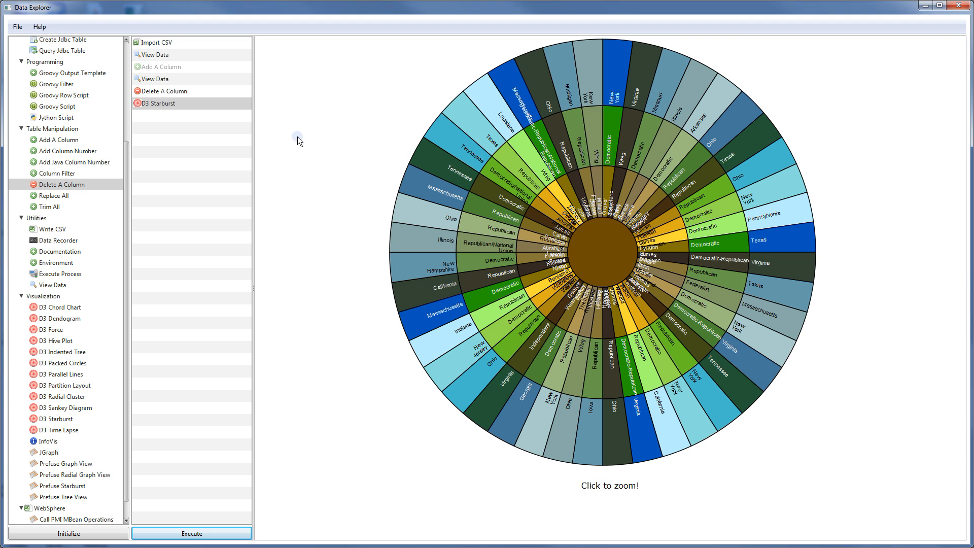
left_click(552, 236)
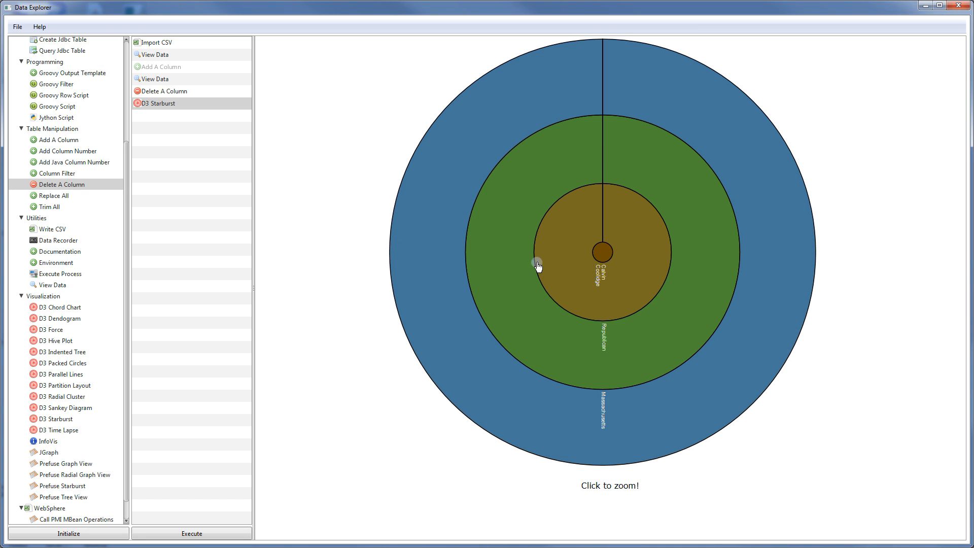
left_click(602, 253)
left_click(183, 105)
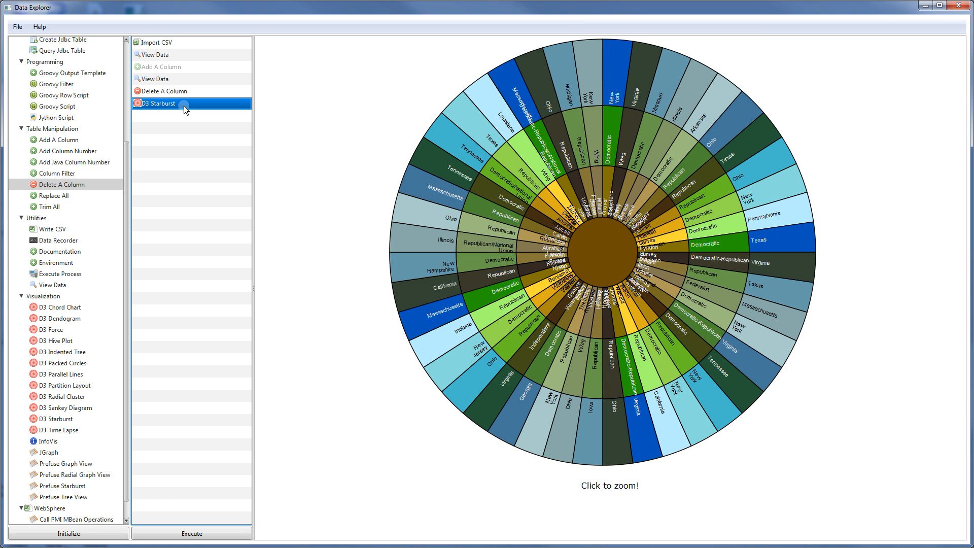
Delete the selected D3 Starburst step from the workflow
key("Delete")
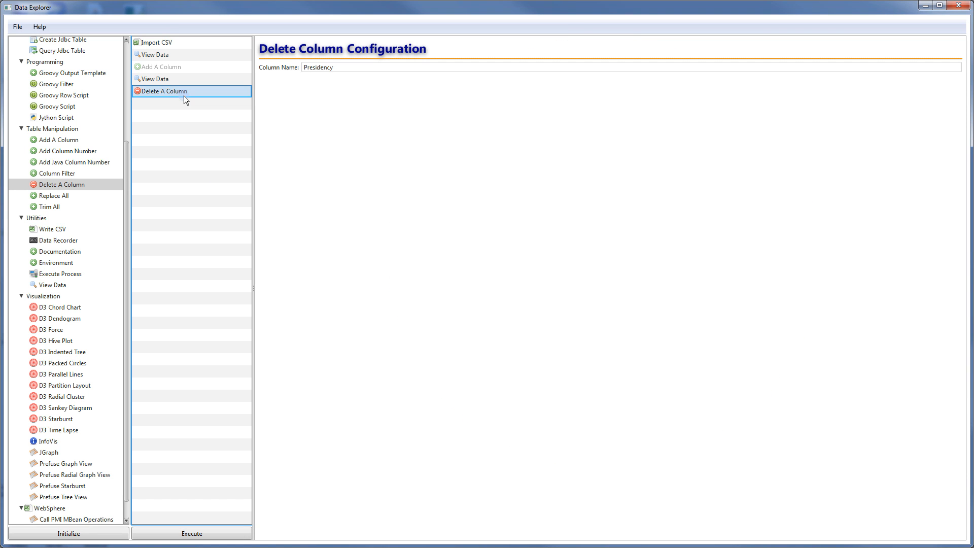